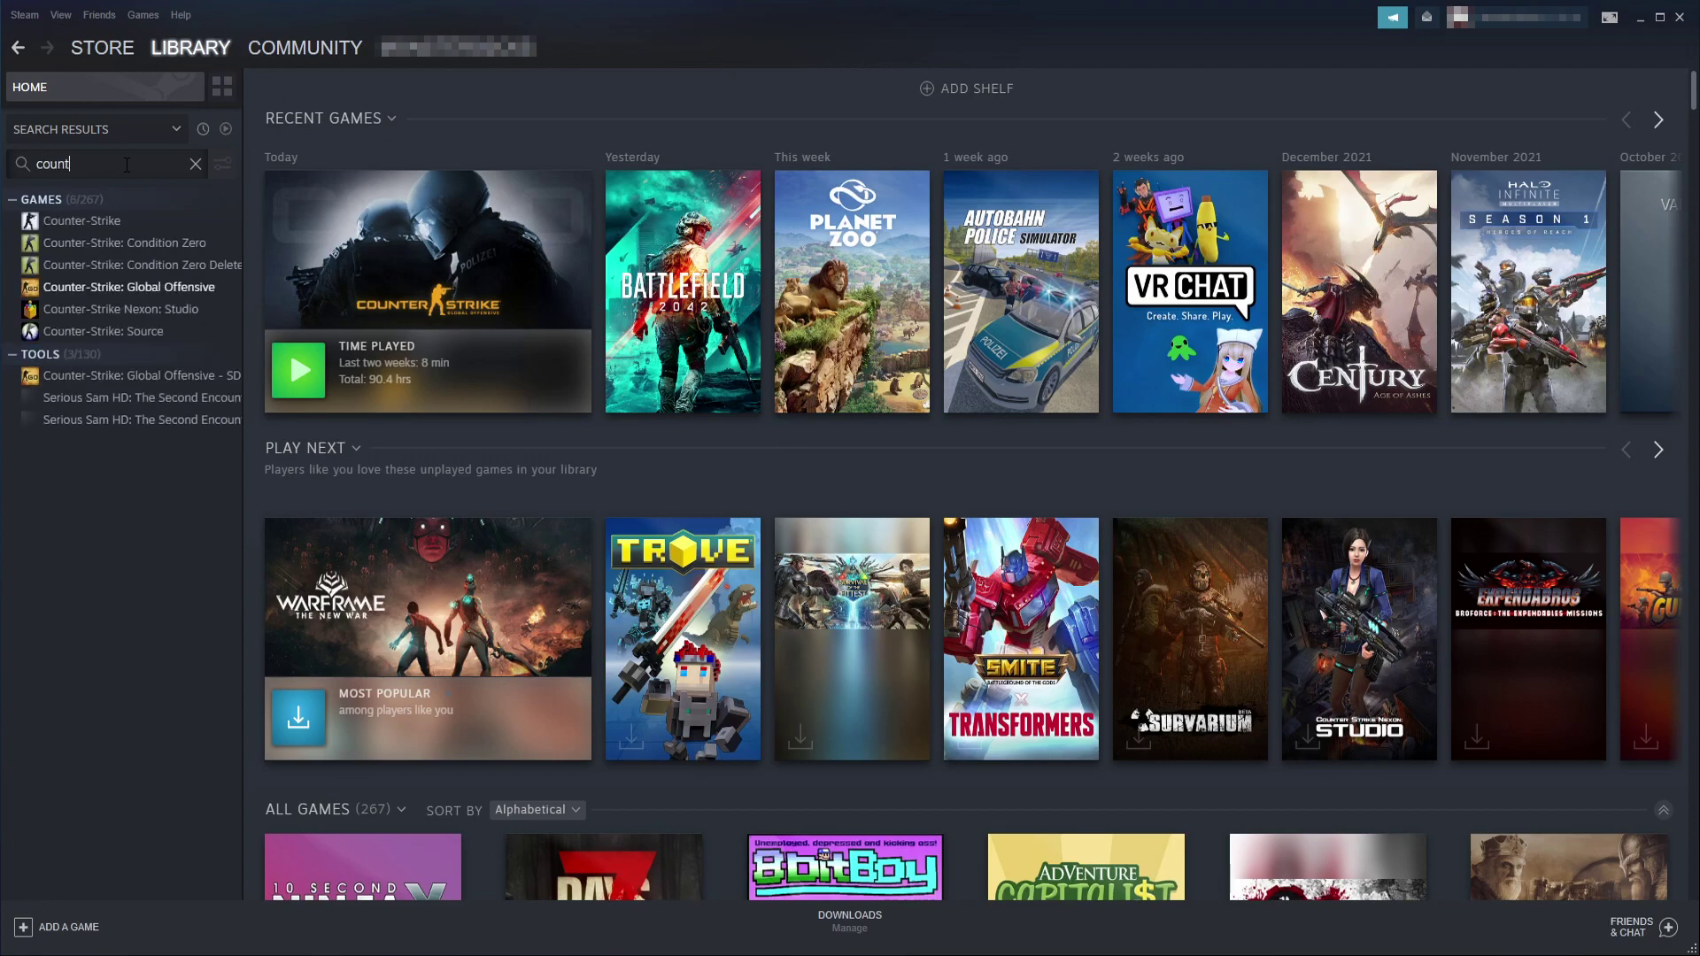
Open the properties of Counter-Strike: Global Offensive and turn off keeping its game saves in the Steam Cloud
{"action": "left_click", "coordinate": [144, 290]}
{"action": "right_click", "coordinate": [142, 290]}
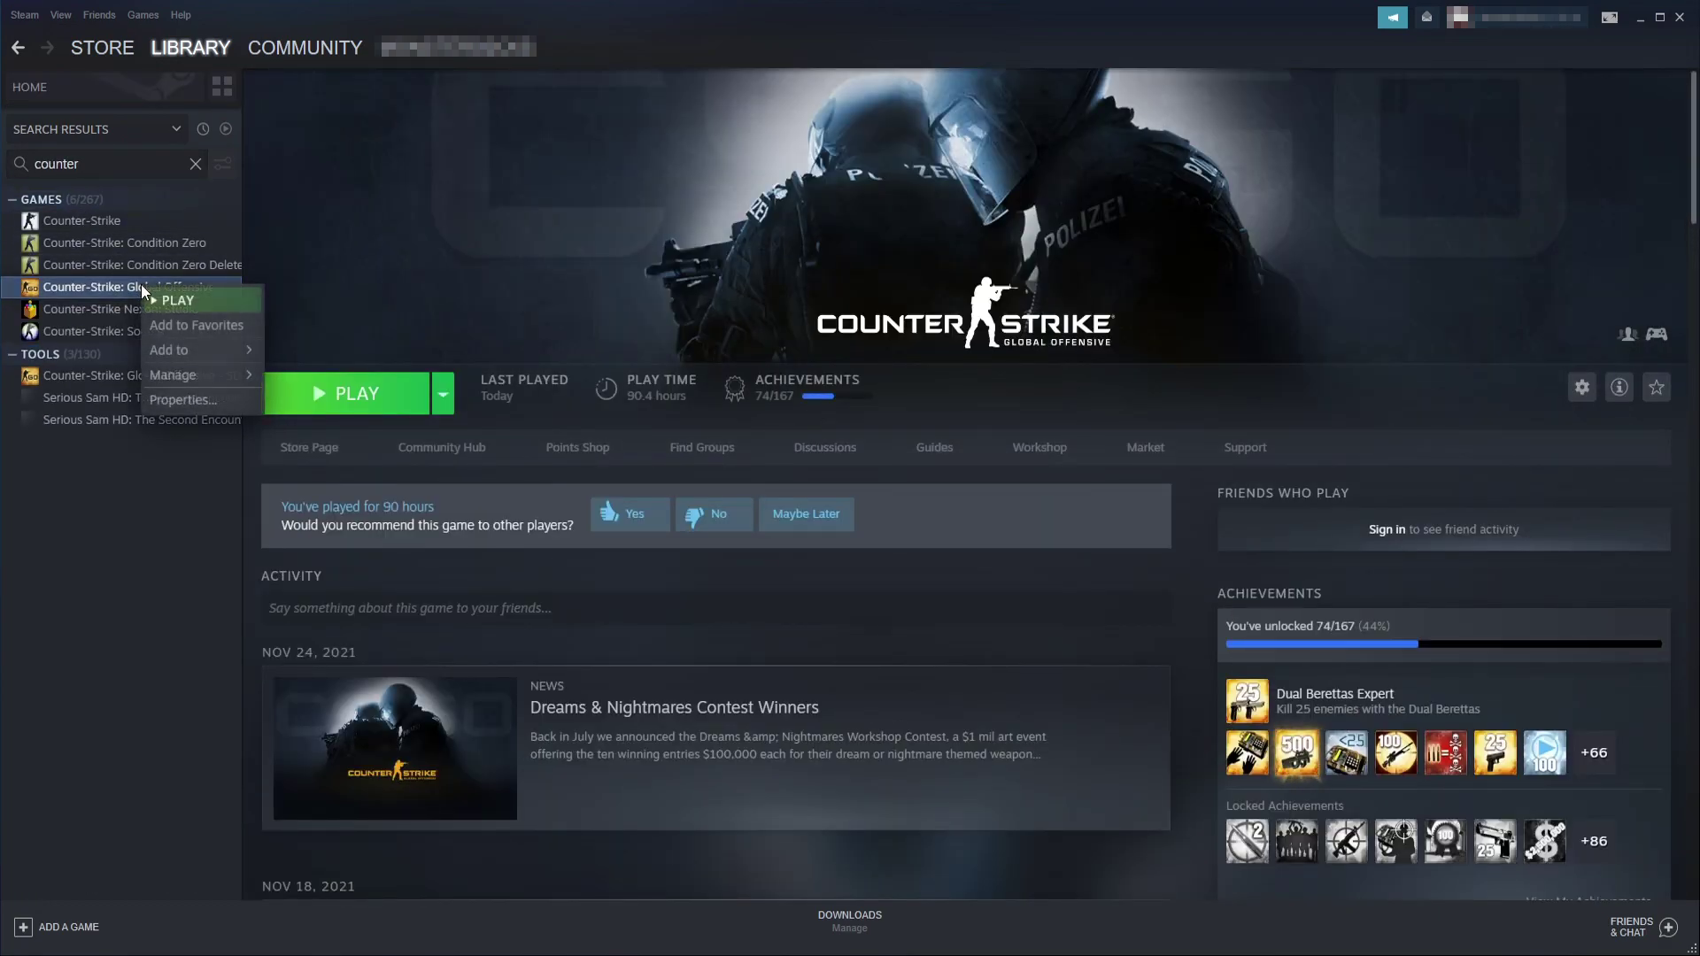
{"action": "left_click", "coordinate": [225, 400]}
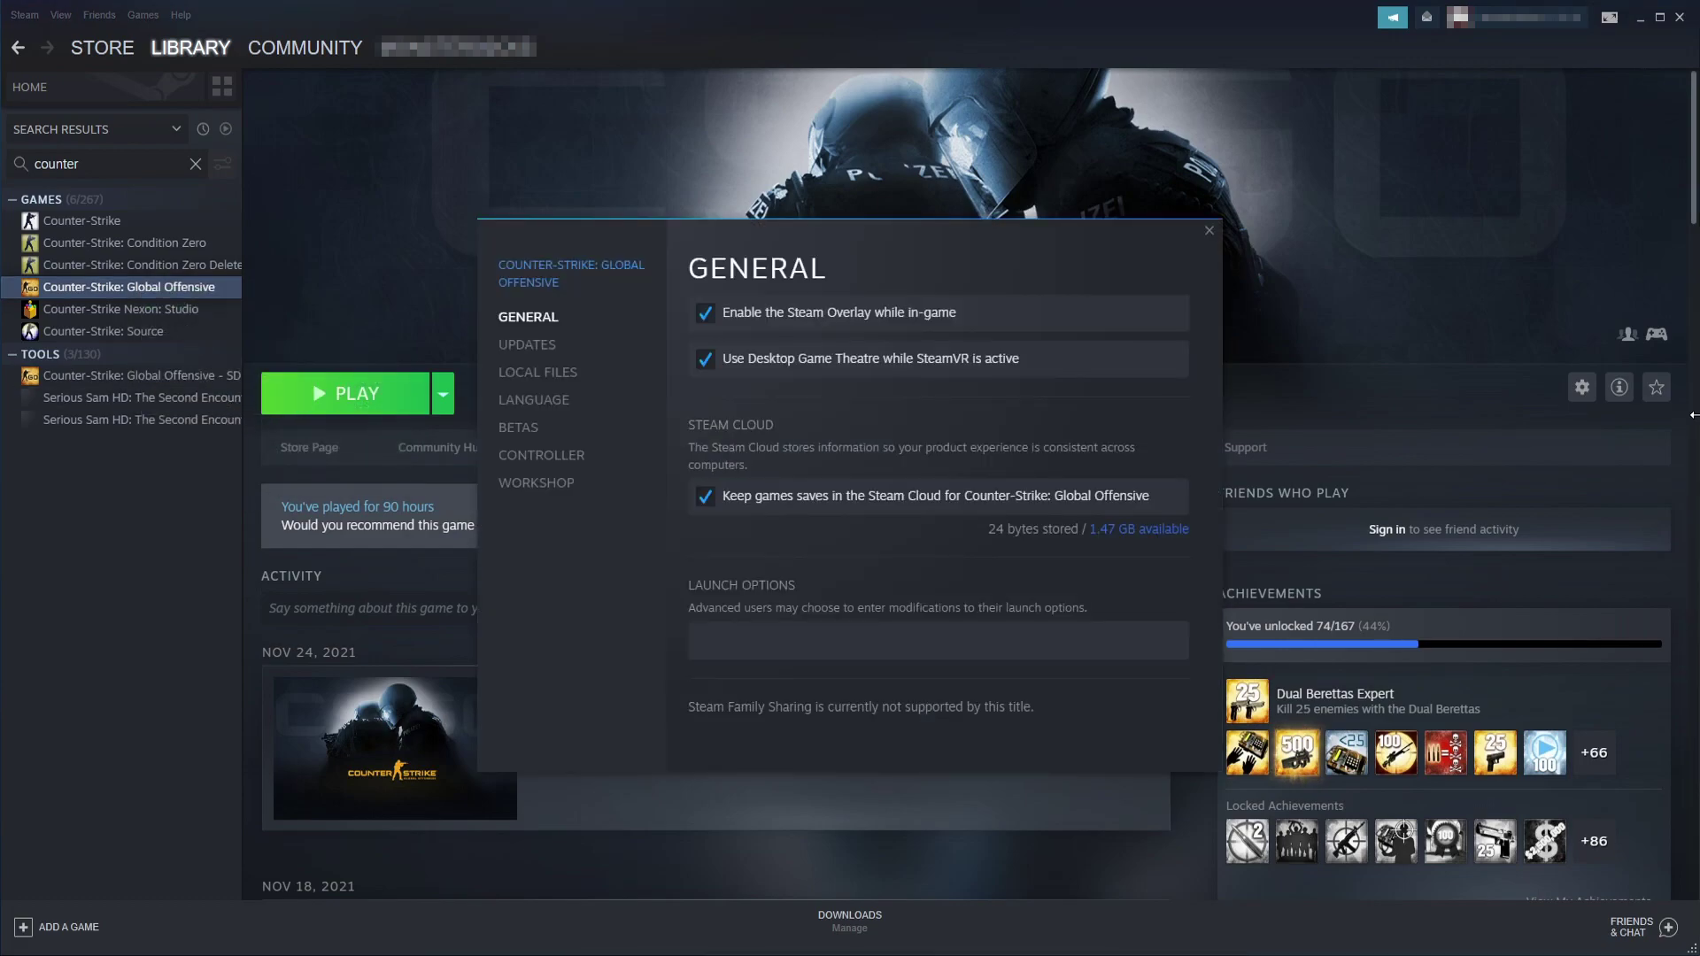
{"action": "left_click", "coordinate": [803, 497]}
Browse the game's local files and set the csgo application to run as an administrator, applying the change
{"action": "left_click", "coordinate": [572, 372]}
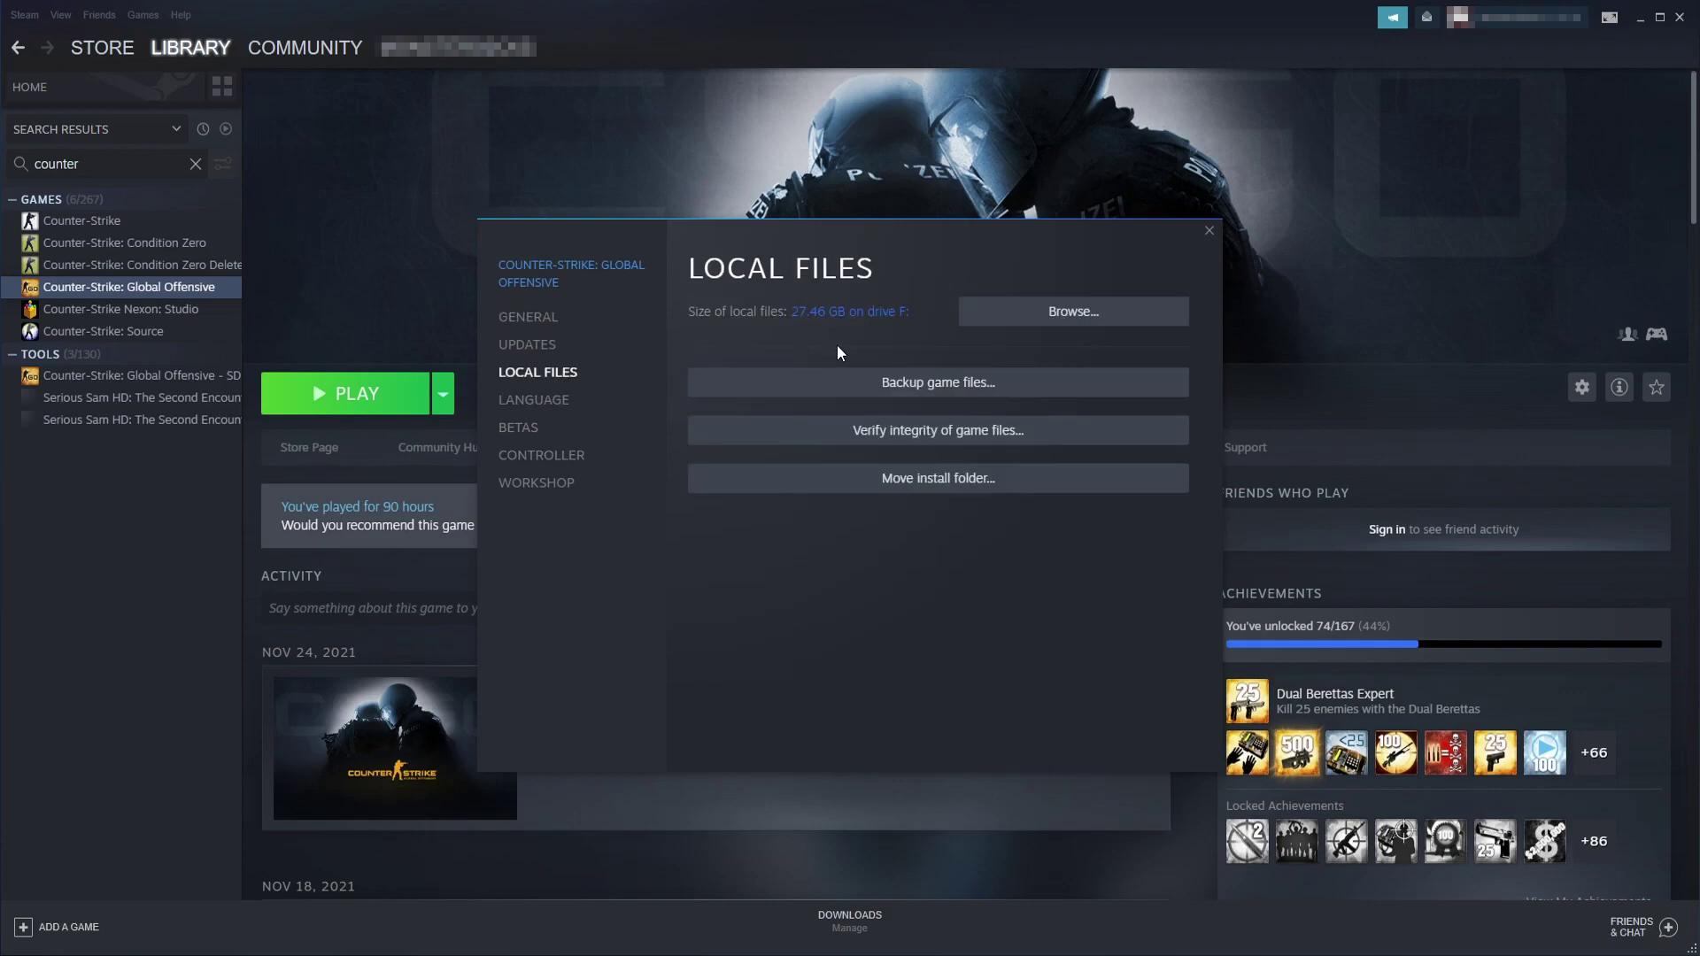
{"action": "left_click", "coordinate": [1025, 317]}
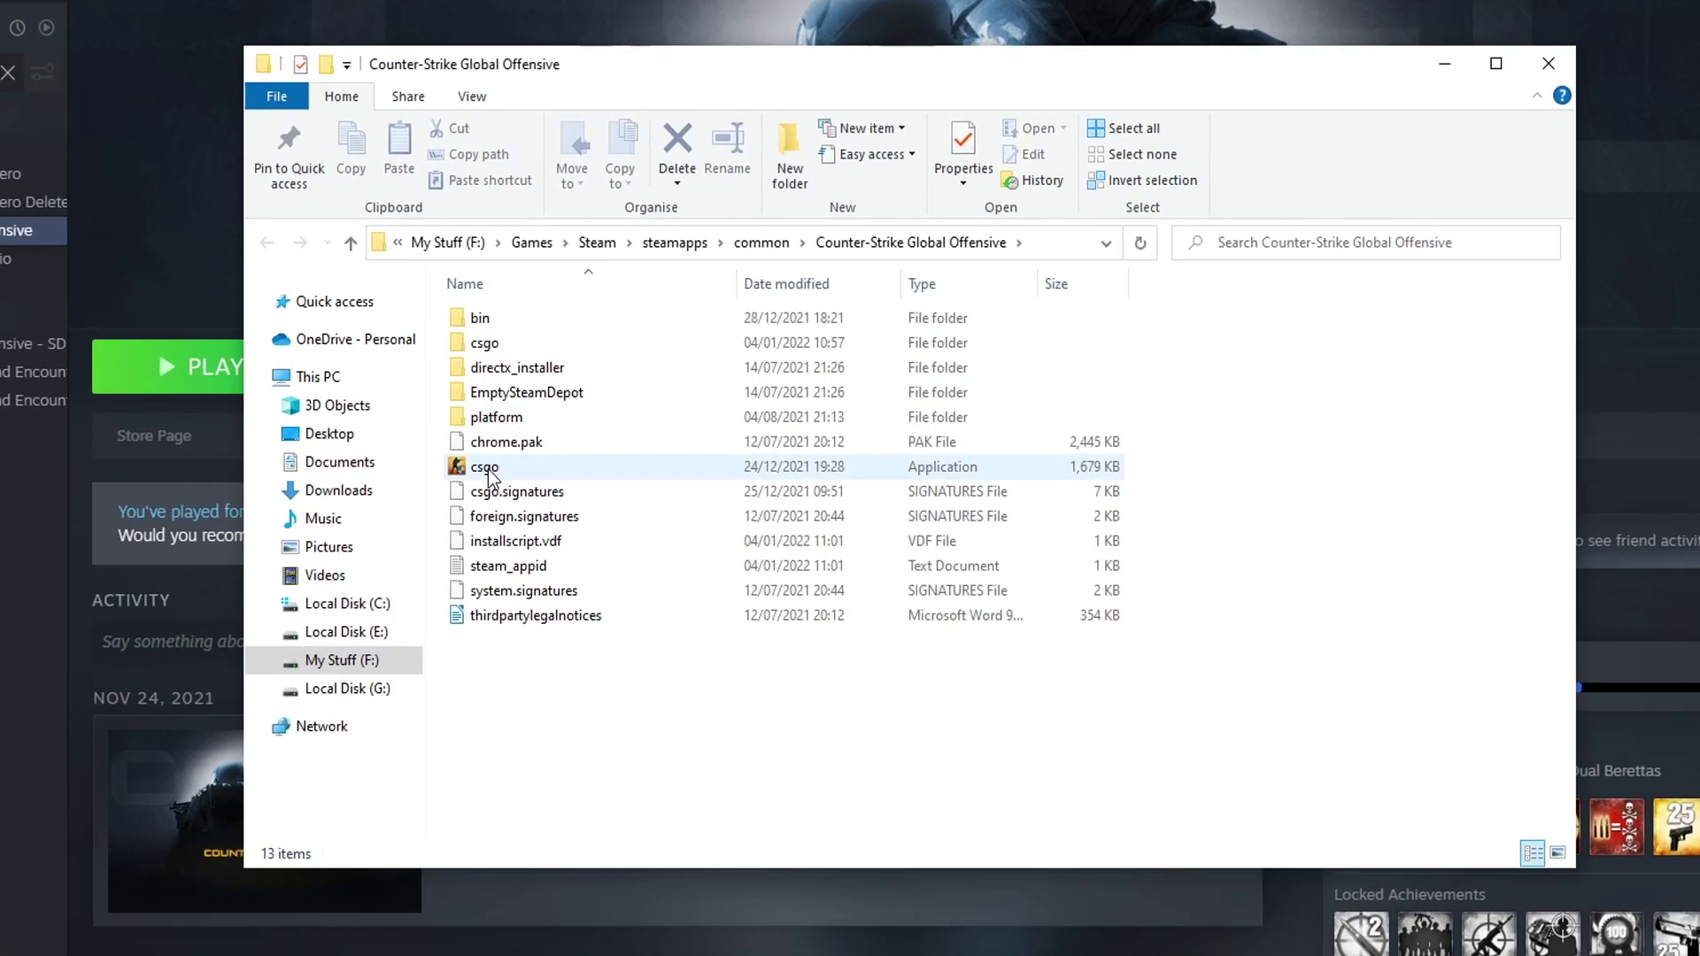
{"action": "right_click", "coordinate": [488, 472]}
{"action": "left_click", "coordinate": [720, 908]}
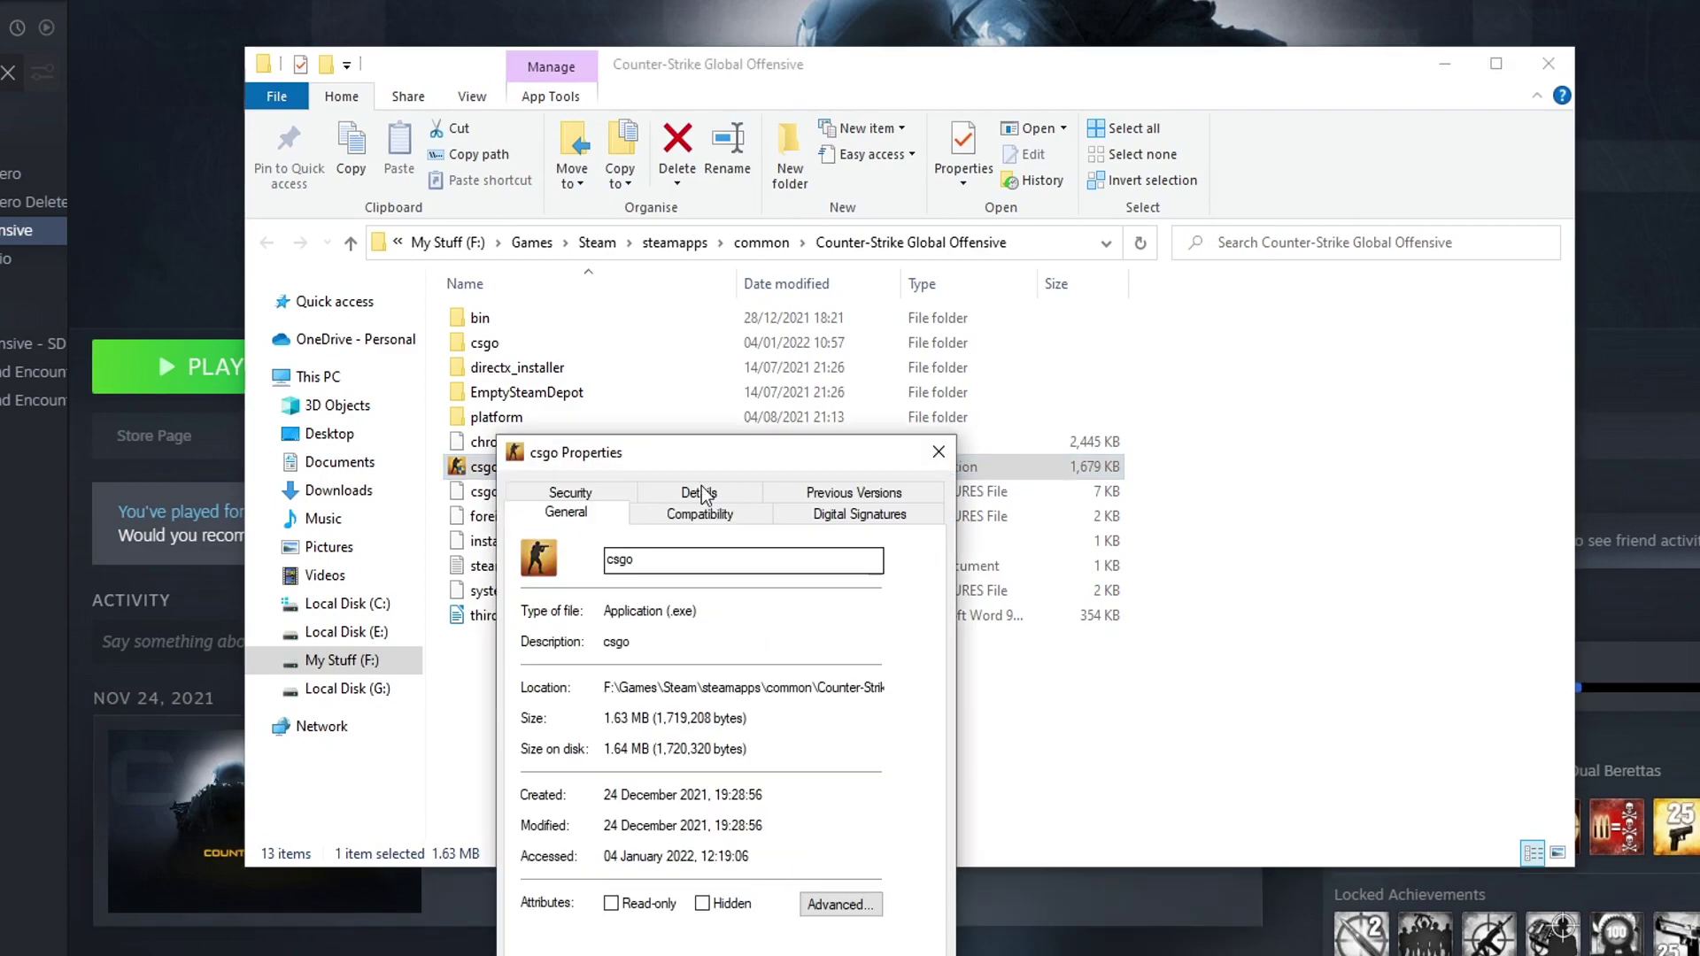
{"action": "left_click_drag", "start_coordinate": [712, 452], "coordinate": [762, 206]}
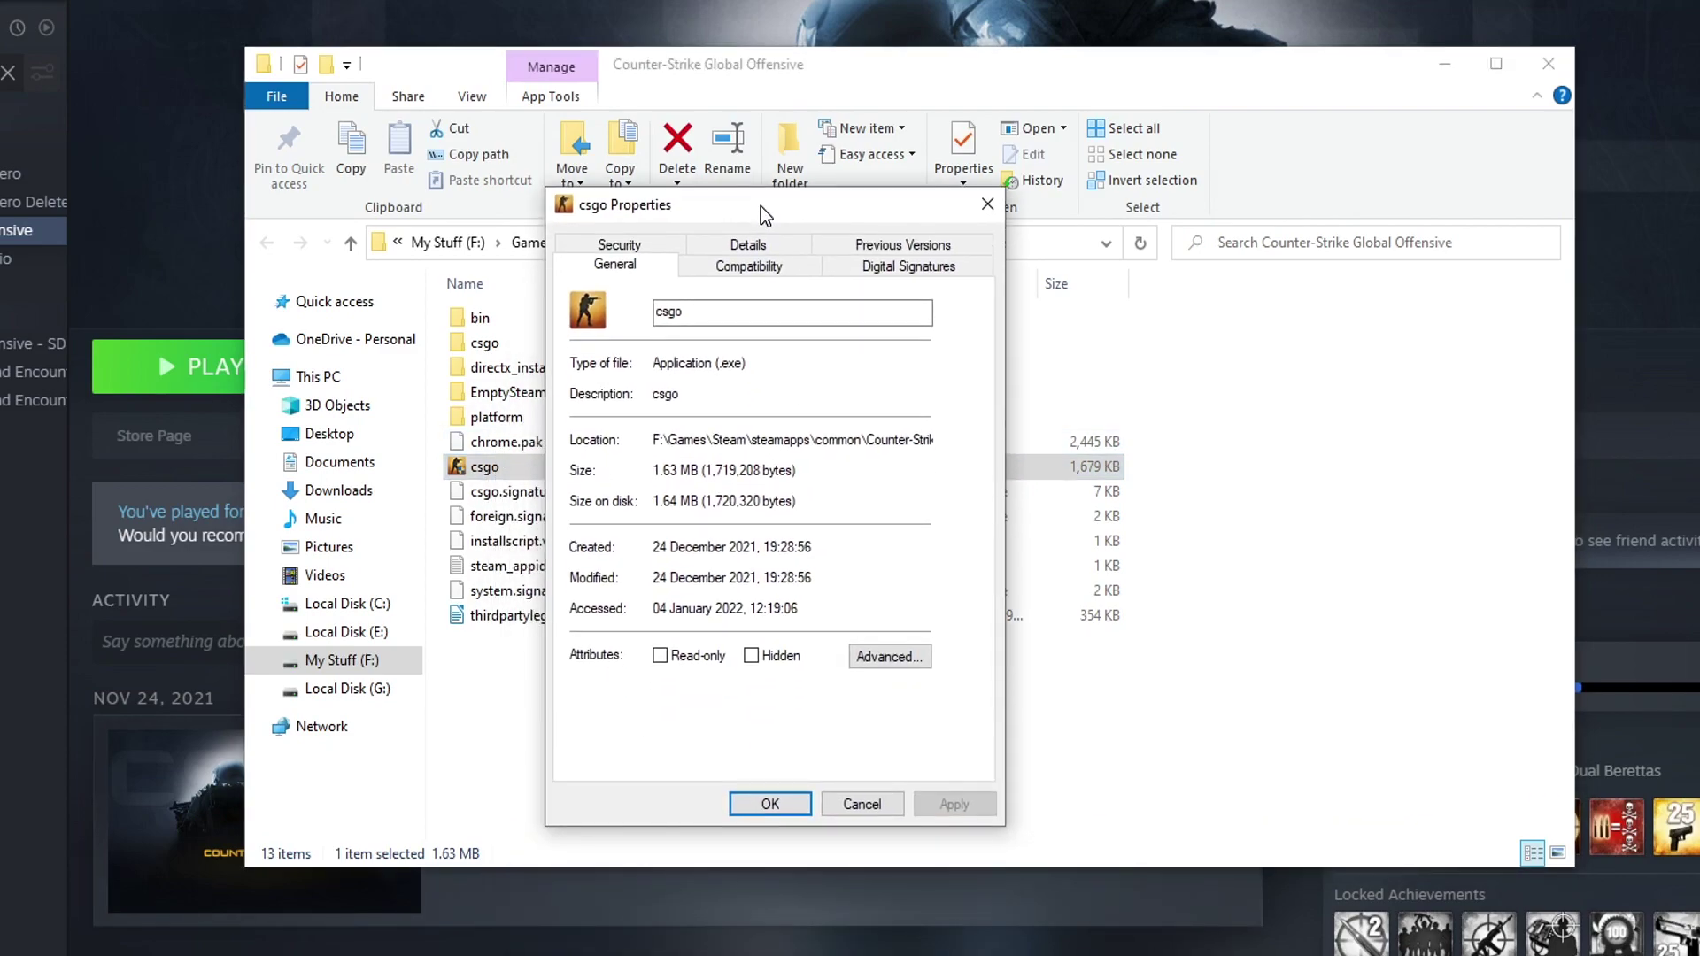
{"action": "left_click", "coordinate": [767, 266]}
{"action": "left_click", "coordinate": [717, 643]}
{"action": "left_click", "coordinate": [710, 644]}
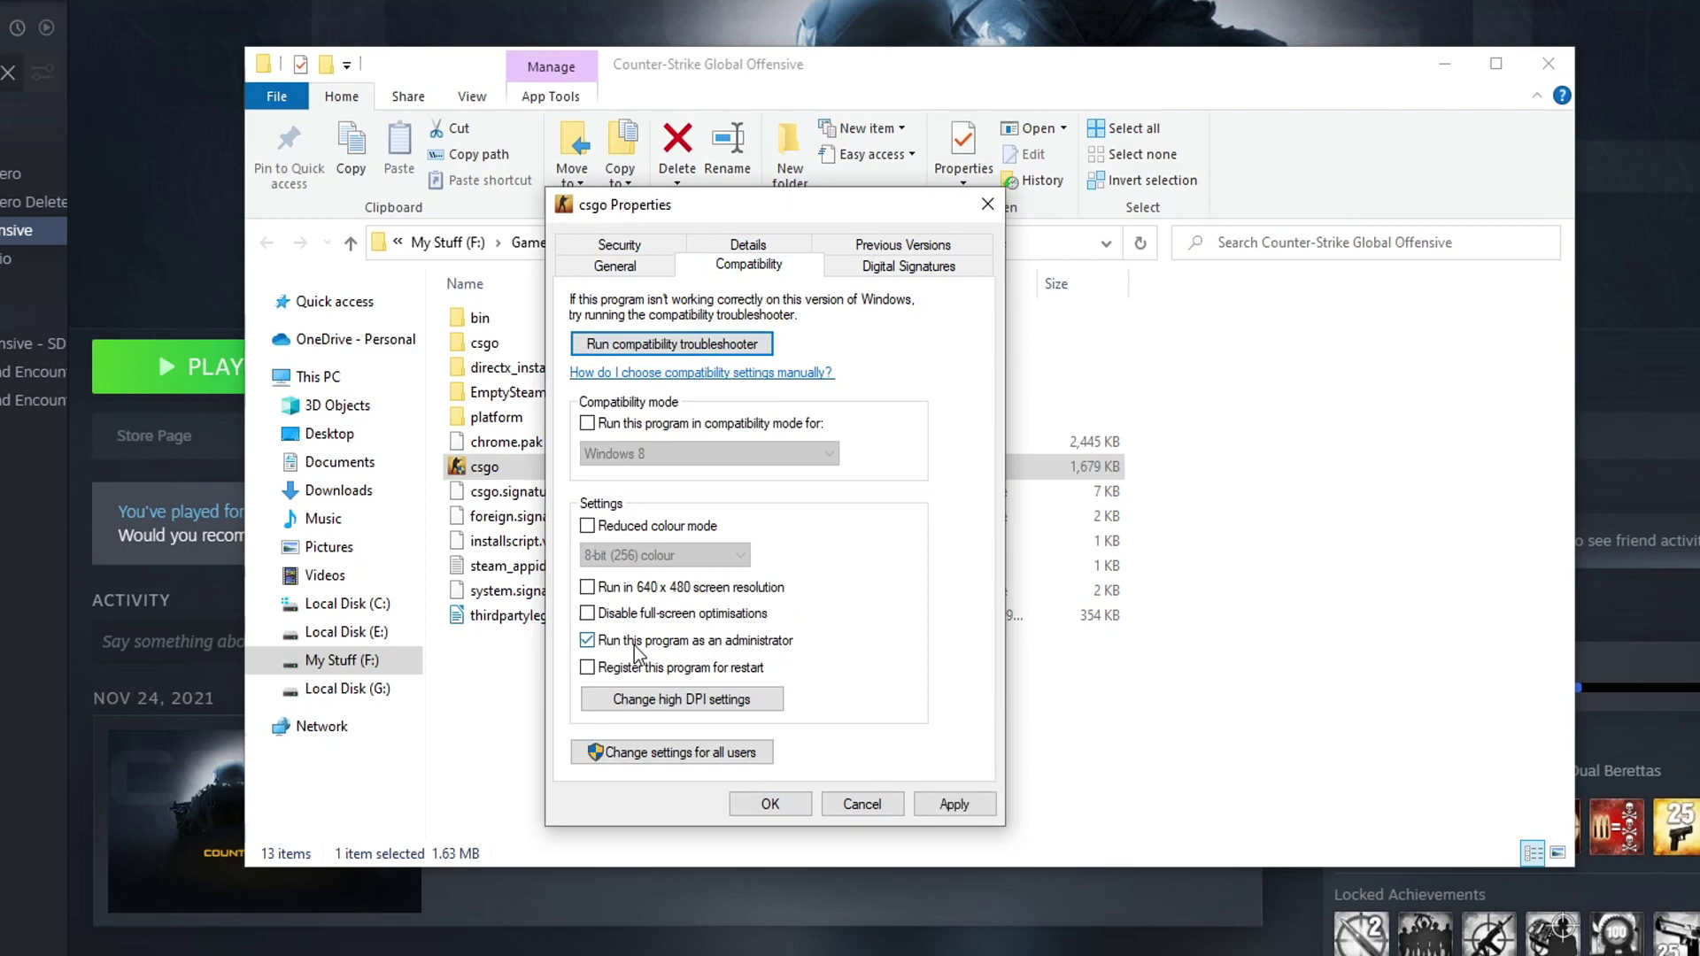
{"action": "left_click", "coordinate": [957, 804]}
{"action": "left_click", "coordinate": [770, 804]}
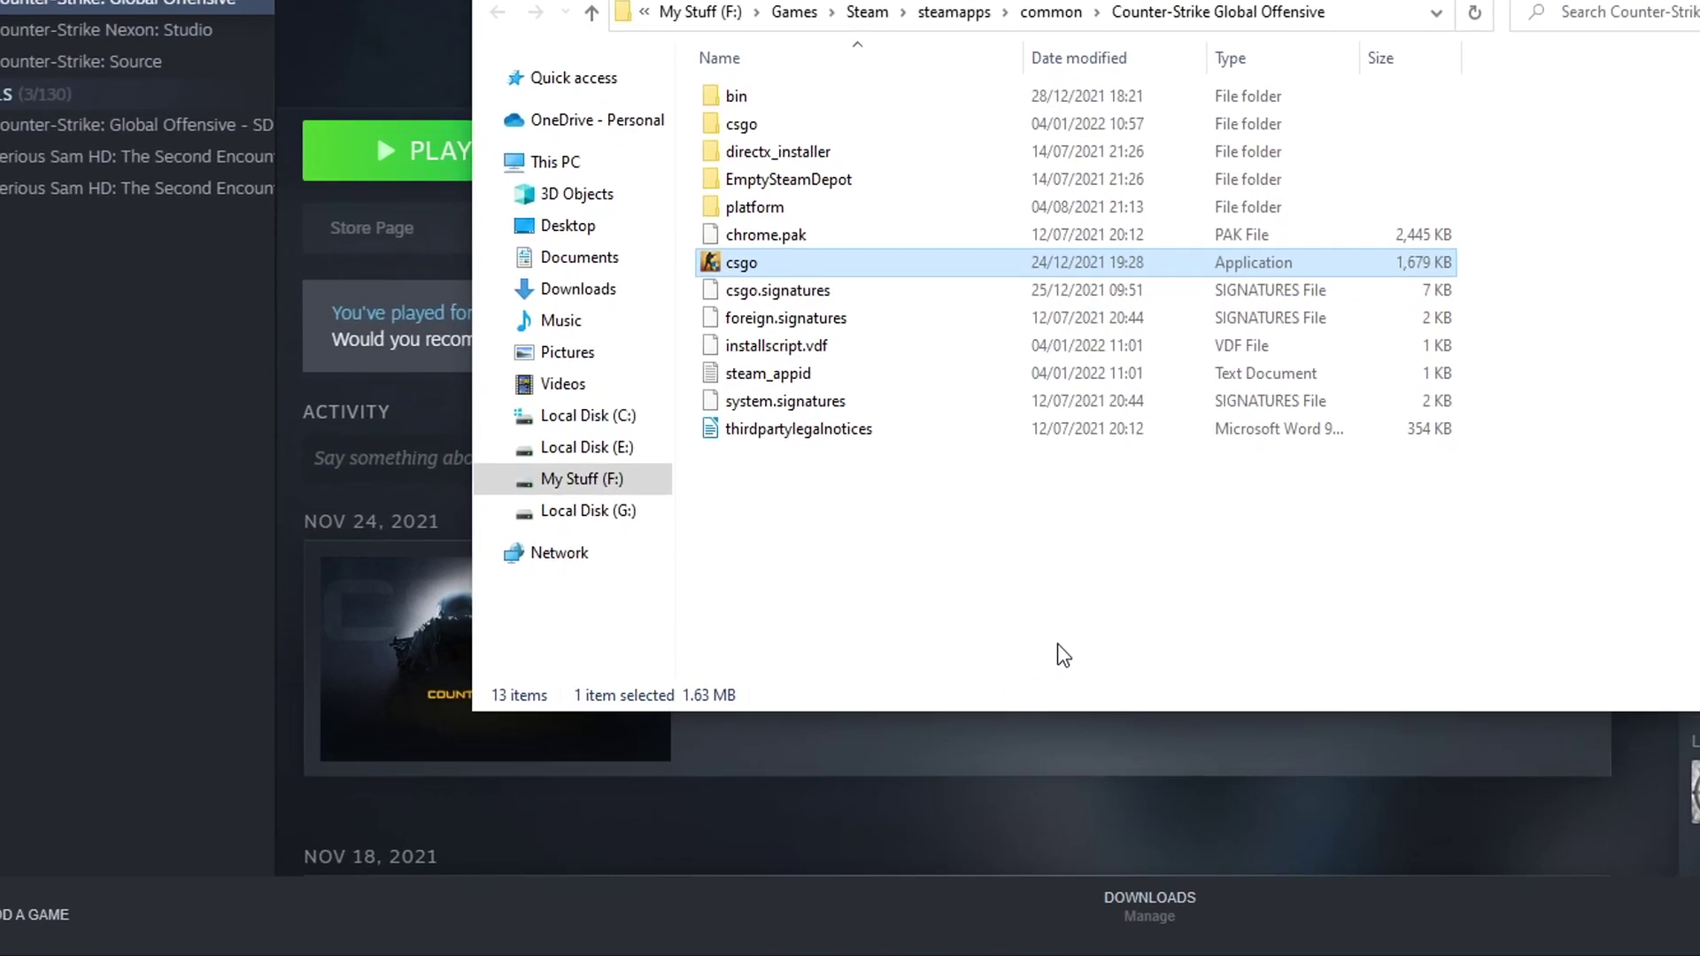
Search Windows for "steam" and follow its shortcut to the Steam installation folder
{"action": "left_click", "coordinate": [26, 926]}
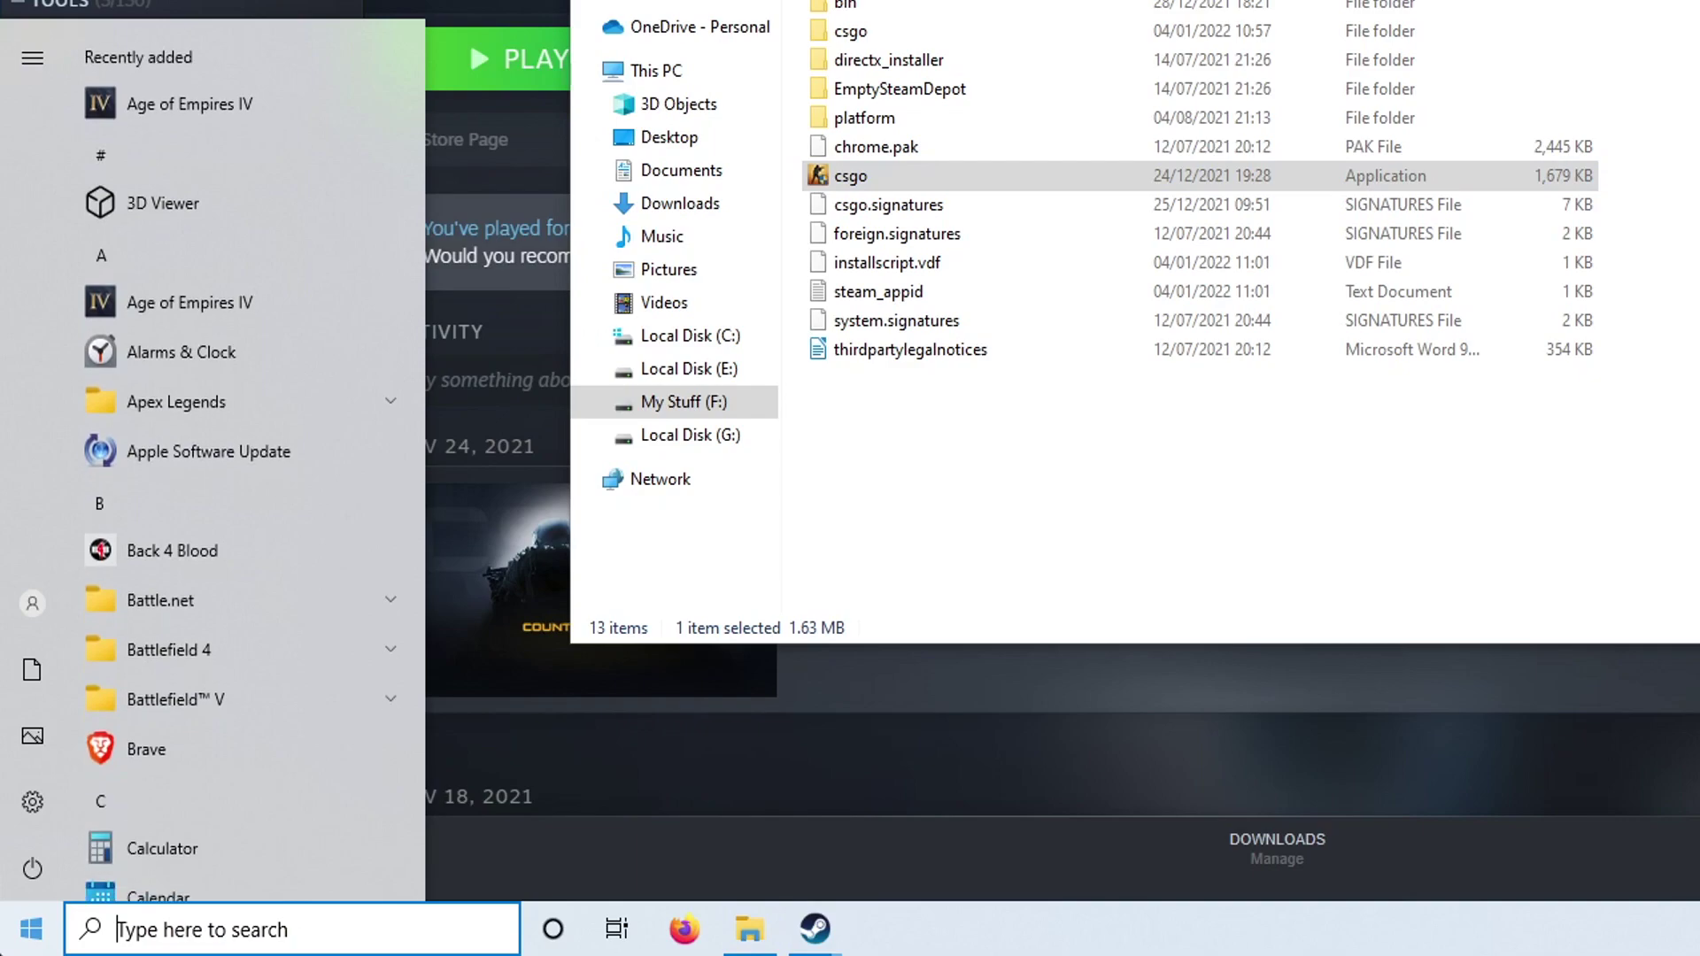
{"action": "type", "text": "steam"}
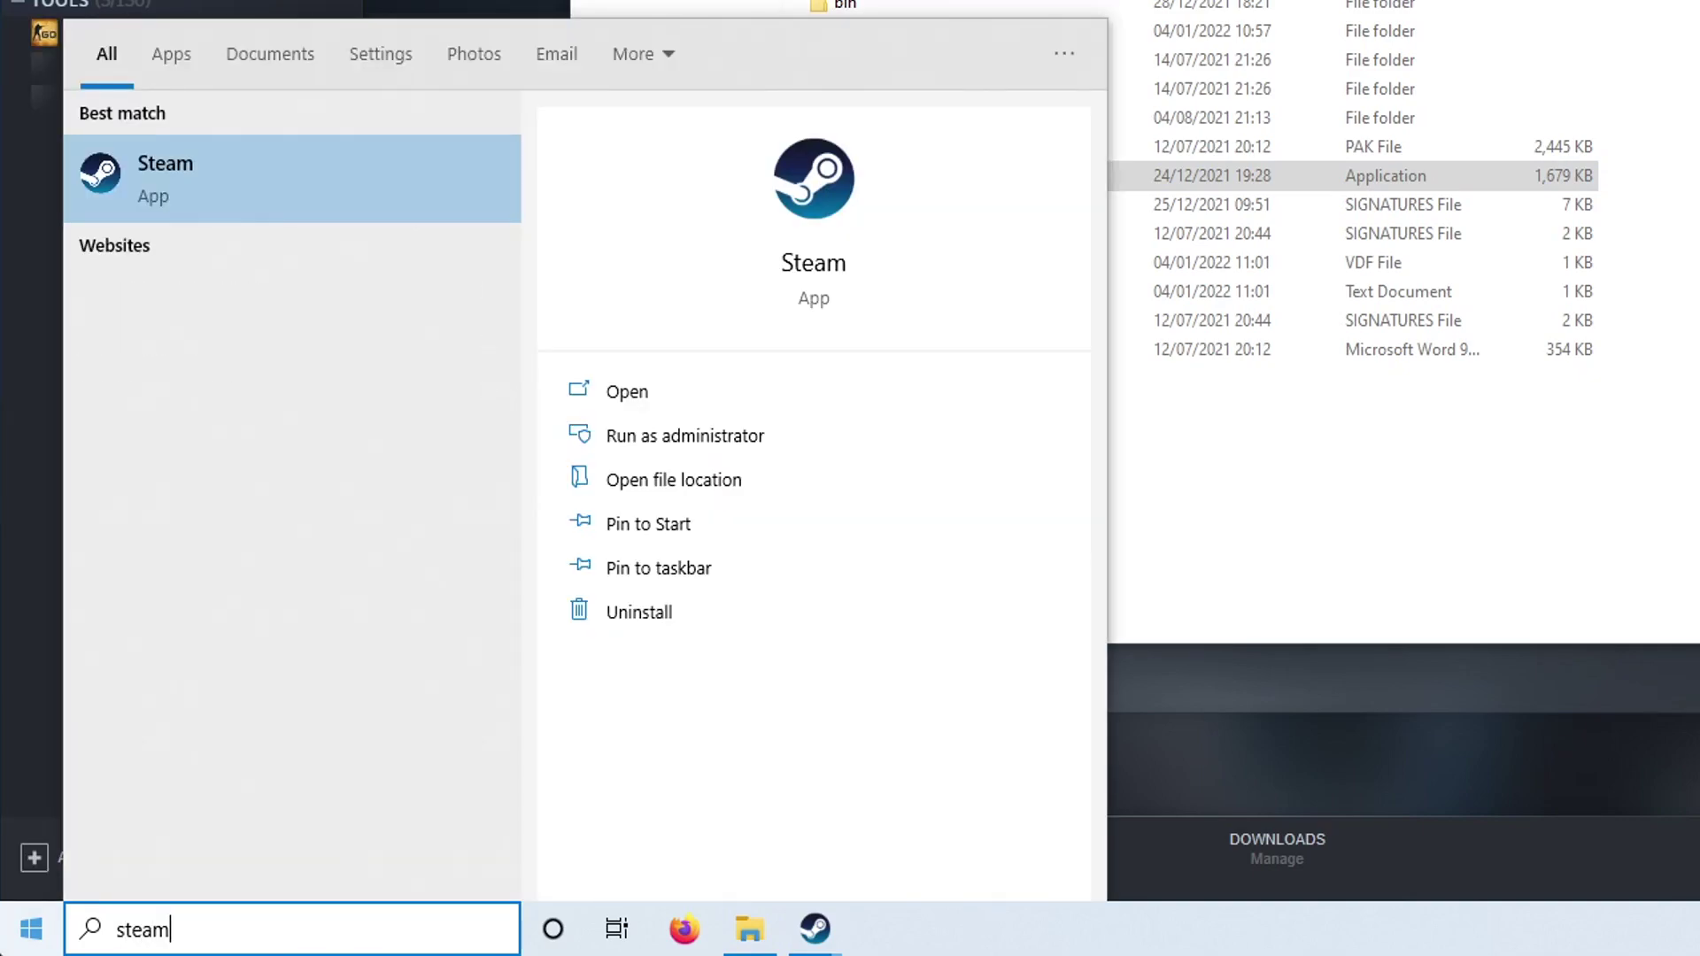
{"action": "left_click", "coordinate": [758, 478]}
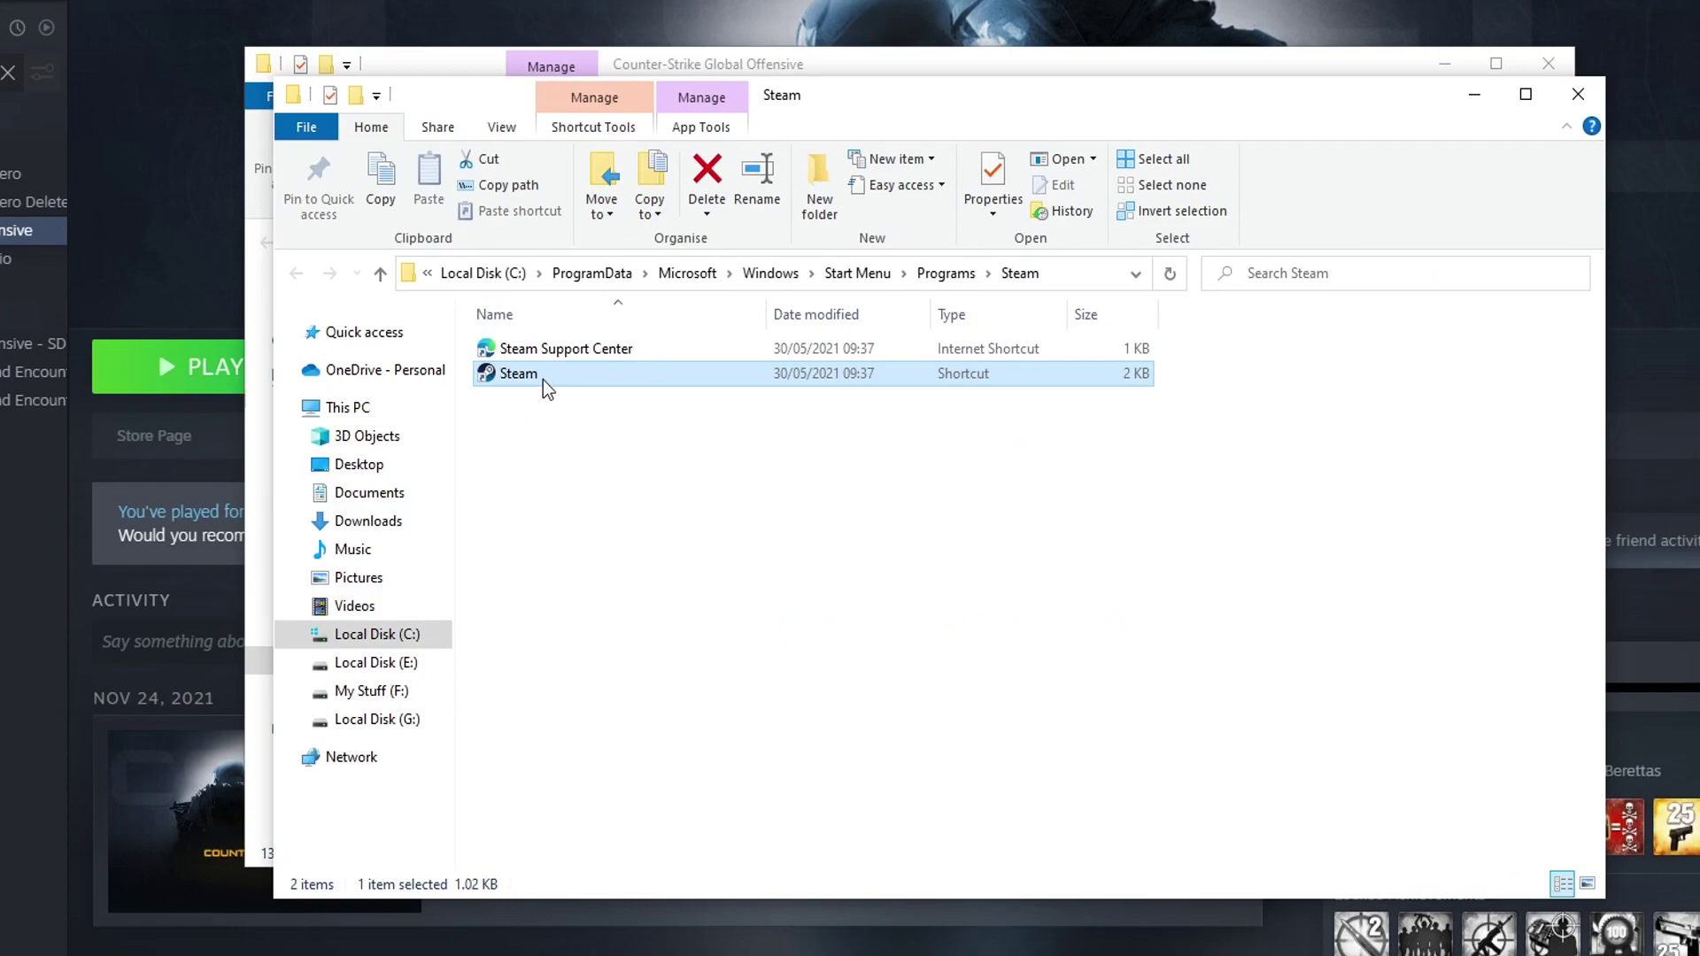
{"action": "right_click", "coordinate": [693, 256]}
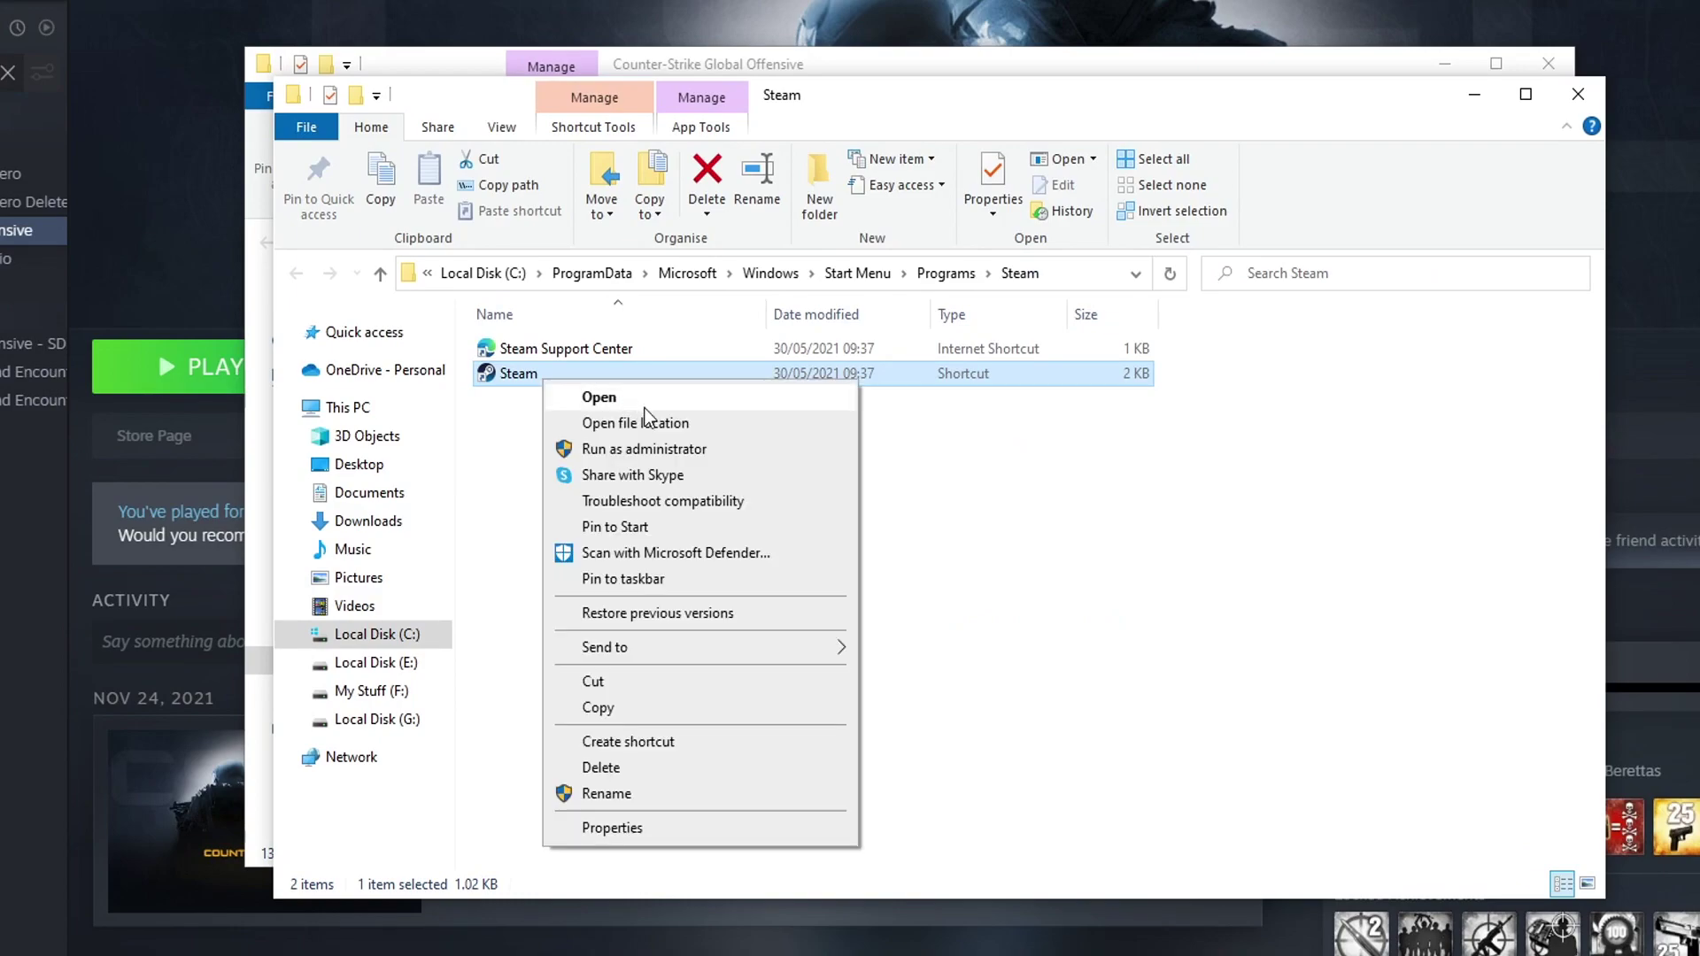
{"action": "left_click", "coordinate": [668, 423]}
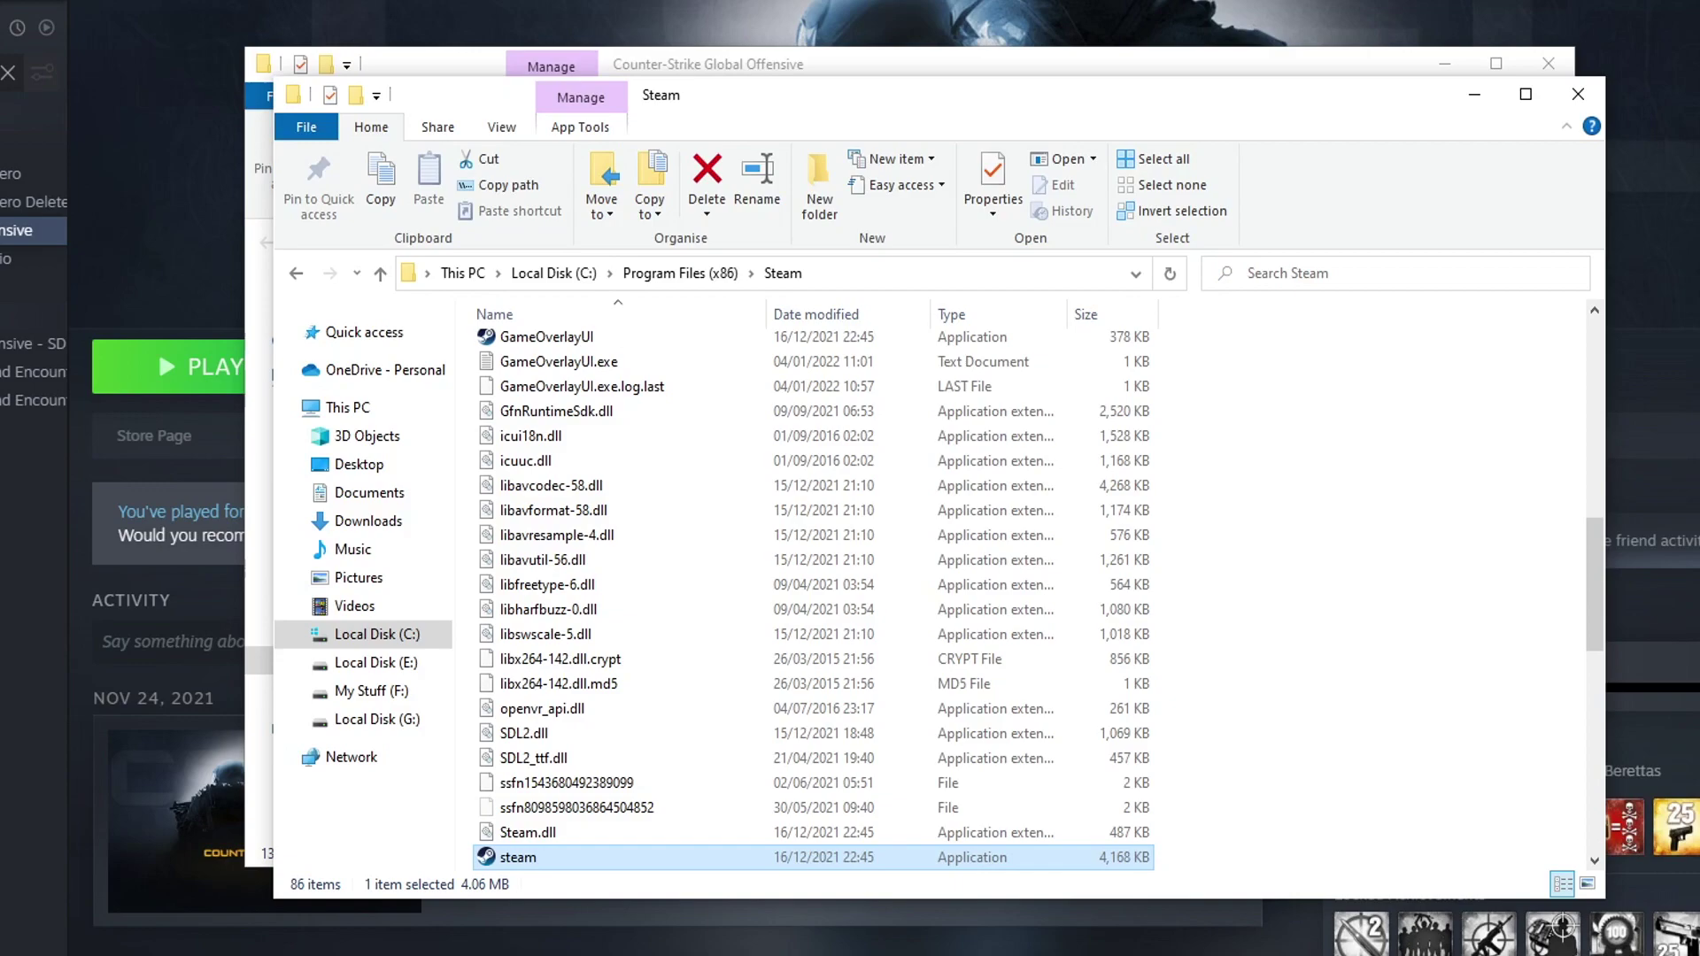
Open the local folder inside the first account's 730 folder under Steam's userdata
{"action": "left_click_drag", "start_coordinate": [1597, 584], "coordinate": [1599, 363]}
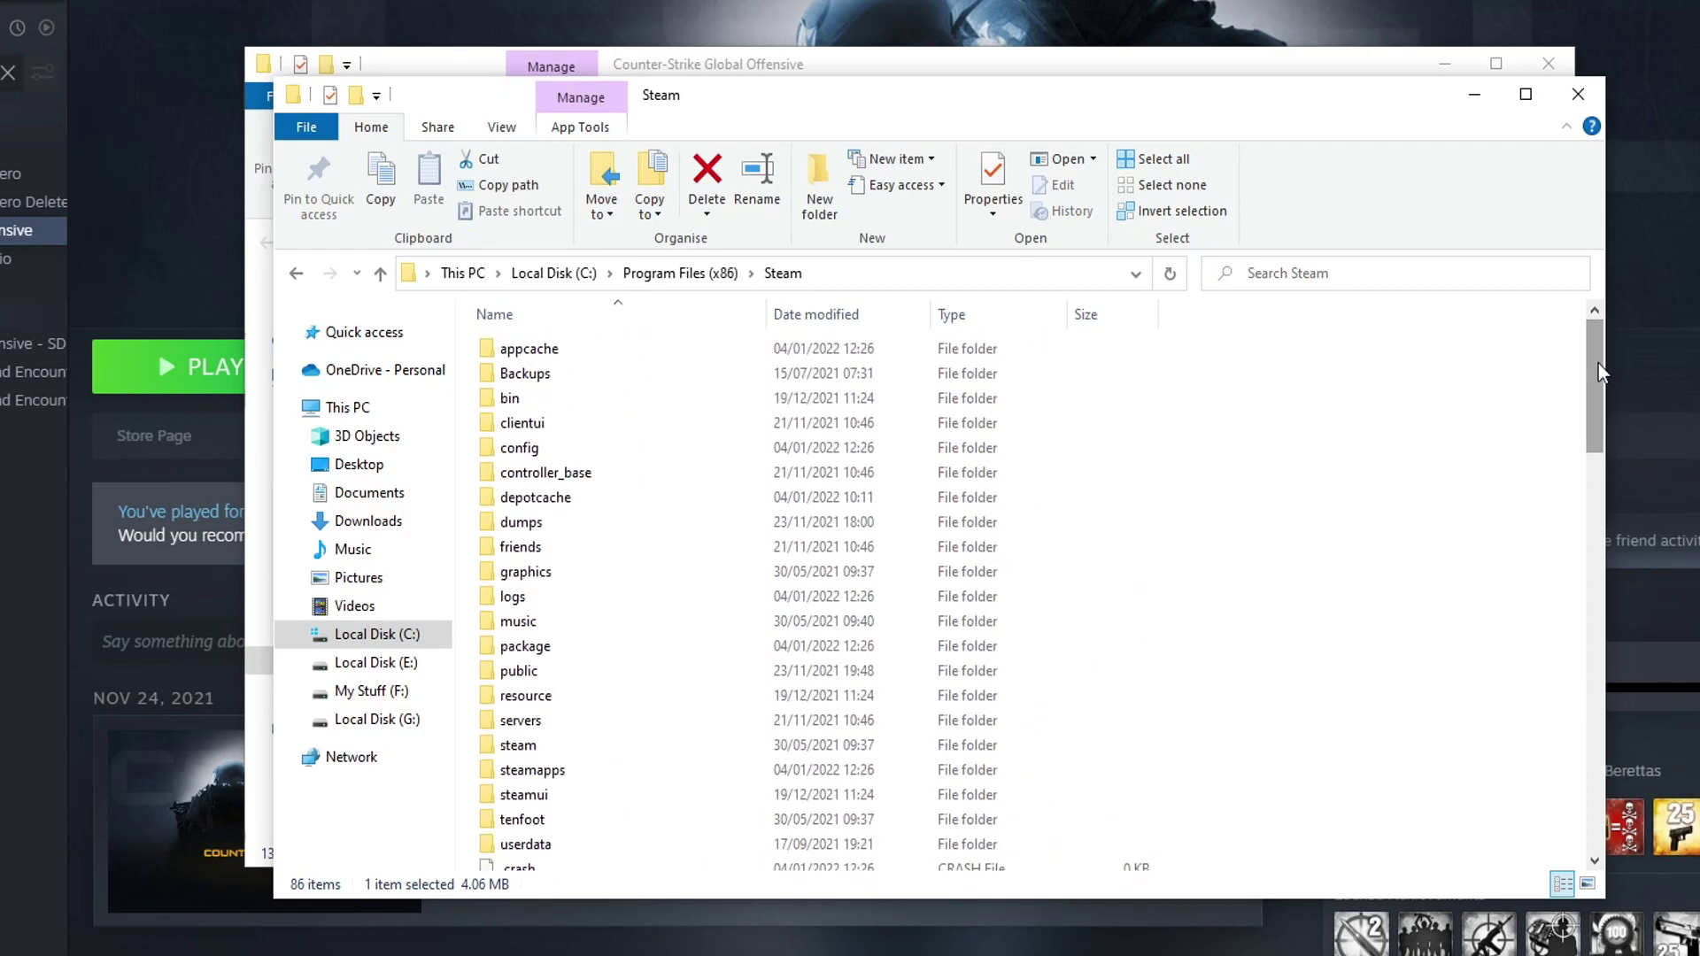
{"action": "double_click", "coordinate": [576, 846]}
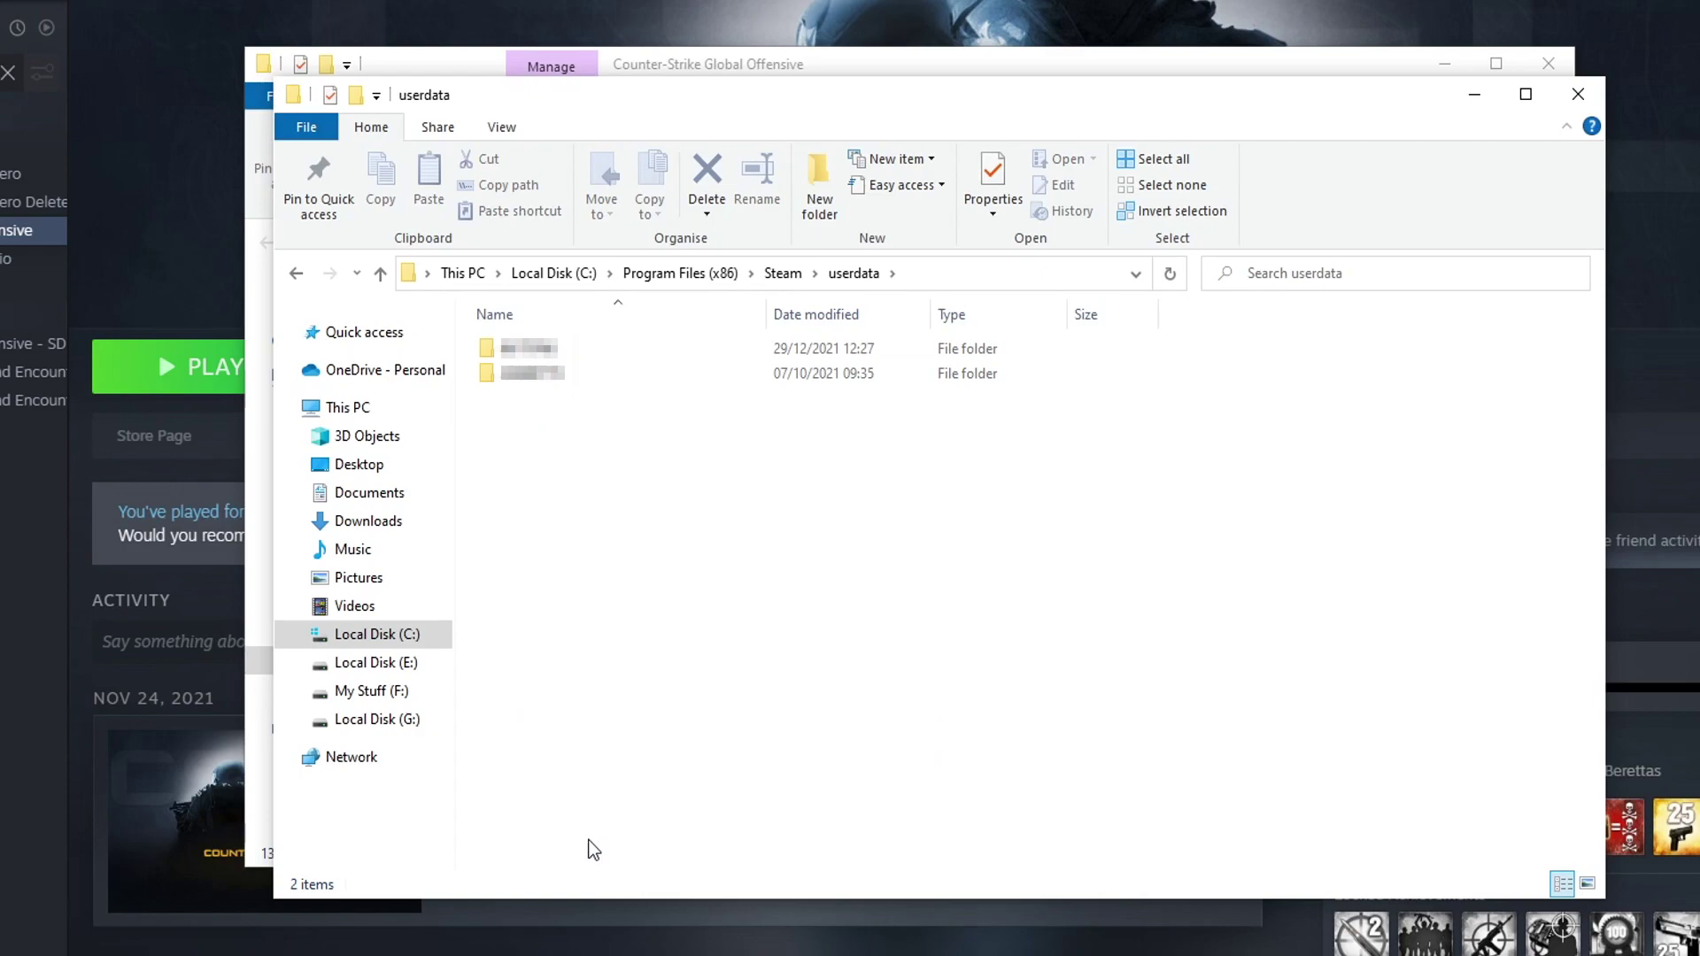
{"action": "double_click", "coordinate": [570, 347]}
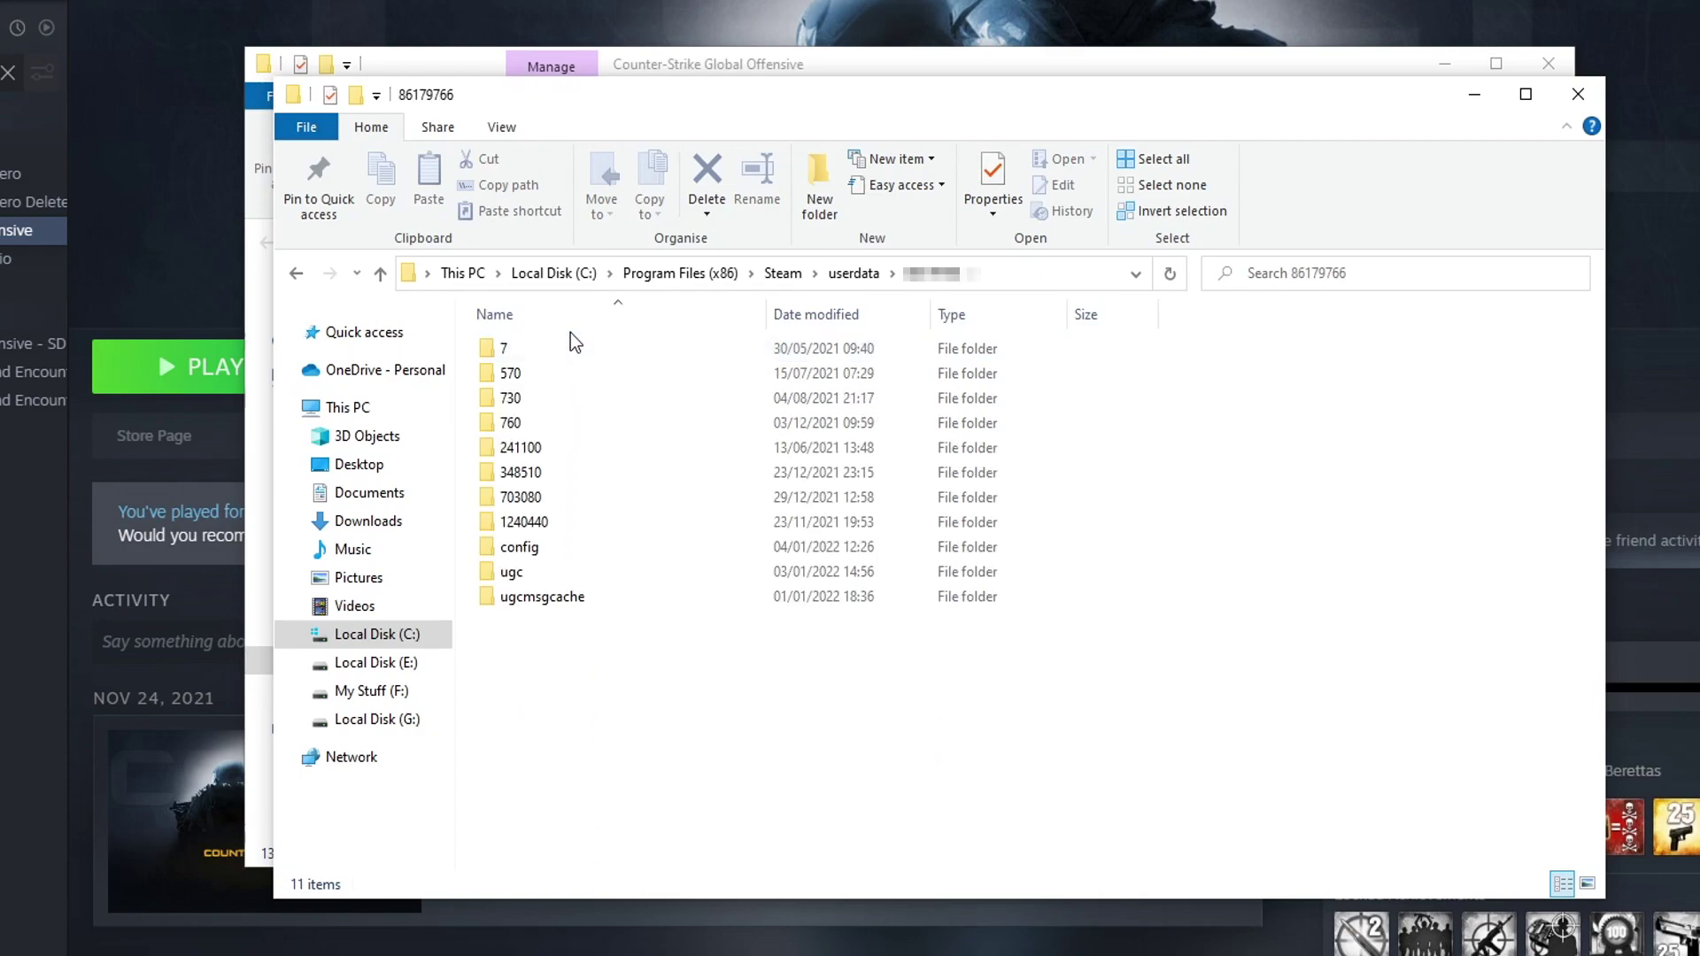
{"action": "double_click", "coordinate": [560, 396]}
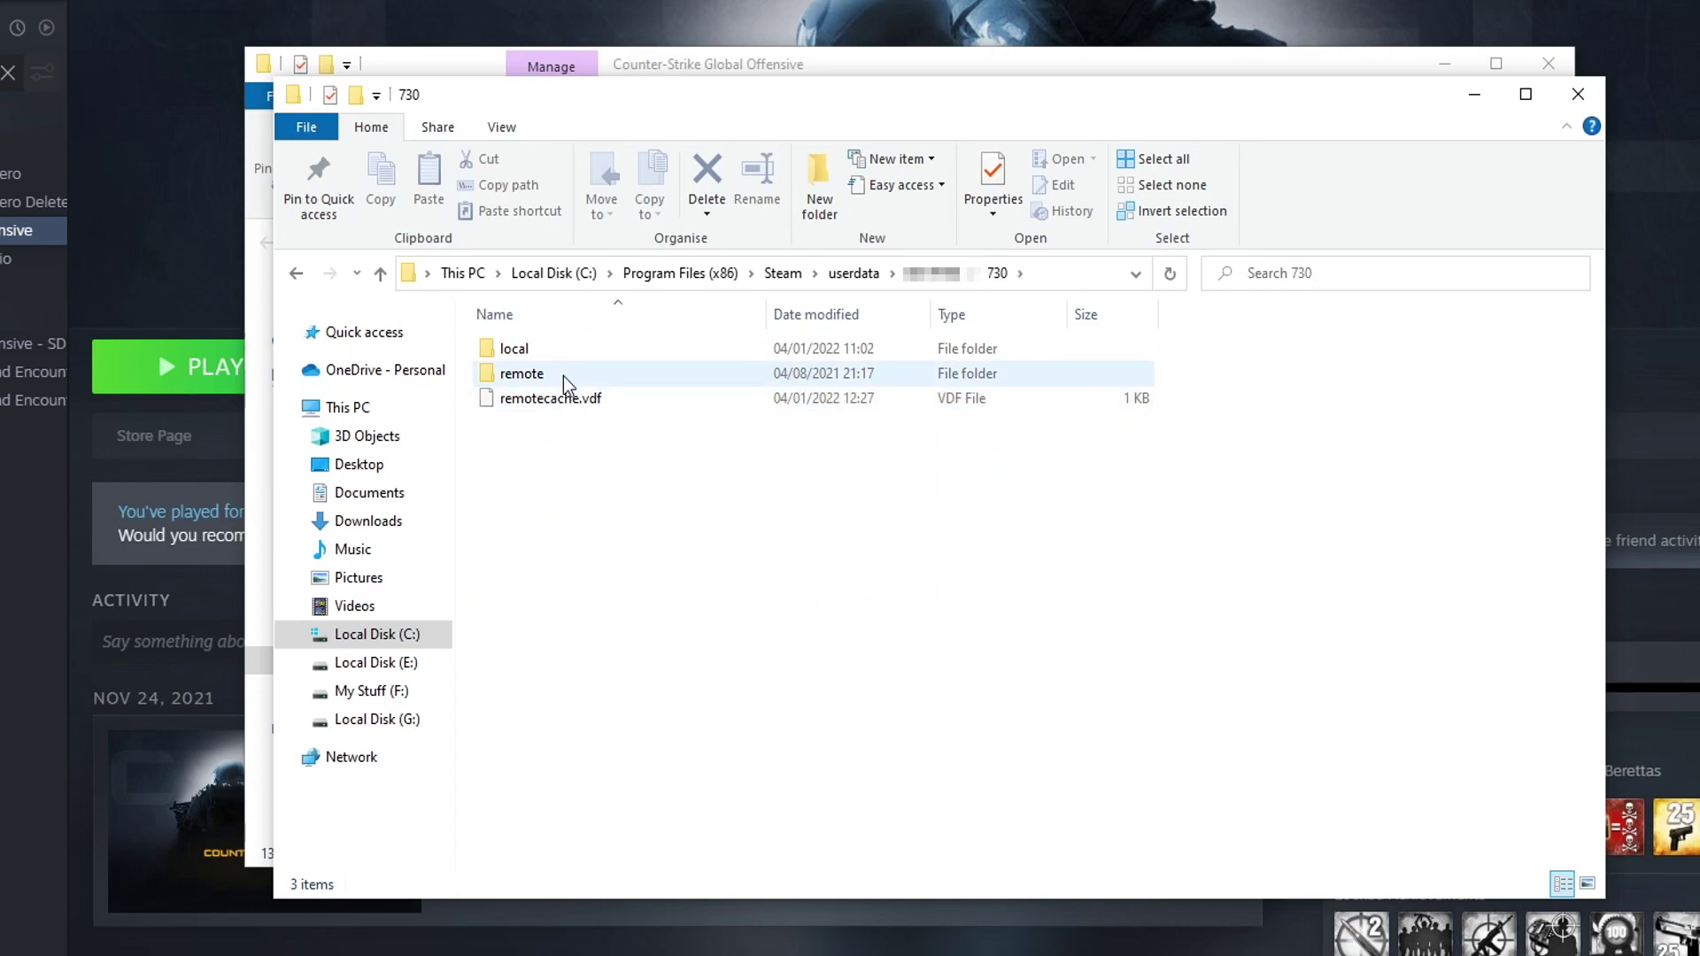
{"action": "double_click", "coordinate": [555, 357]}
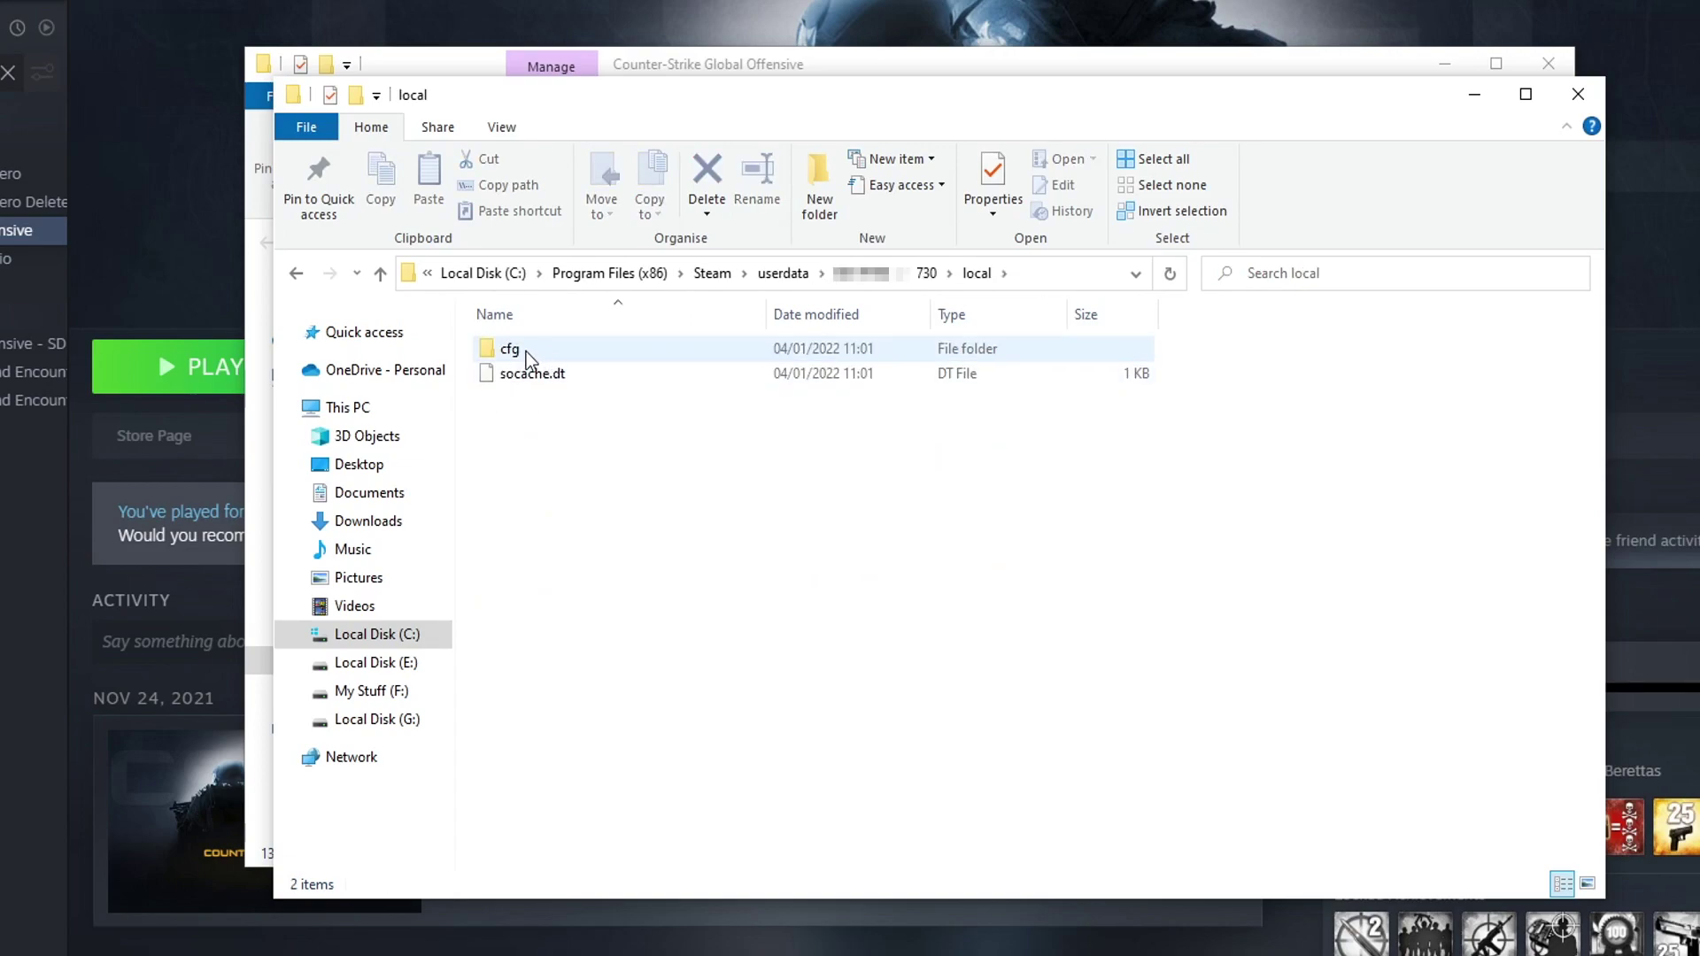
Rename the cfg folder as cfgbackup
{"action": "right_click", "coordinate": [524, 347]}
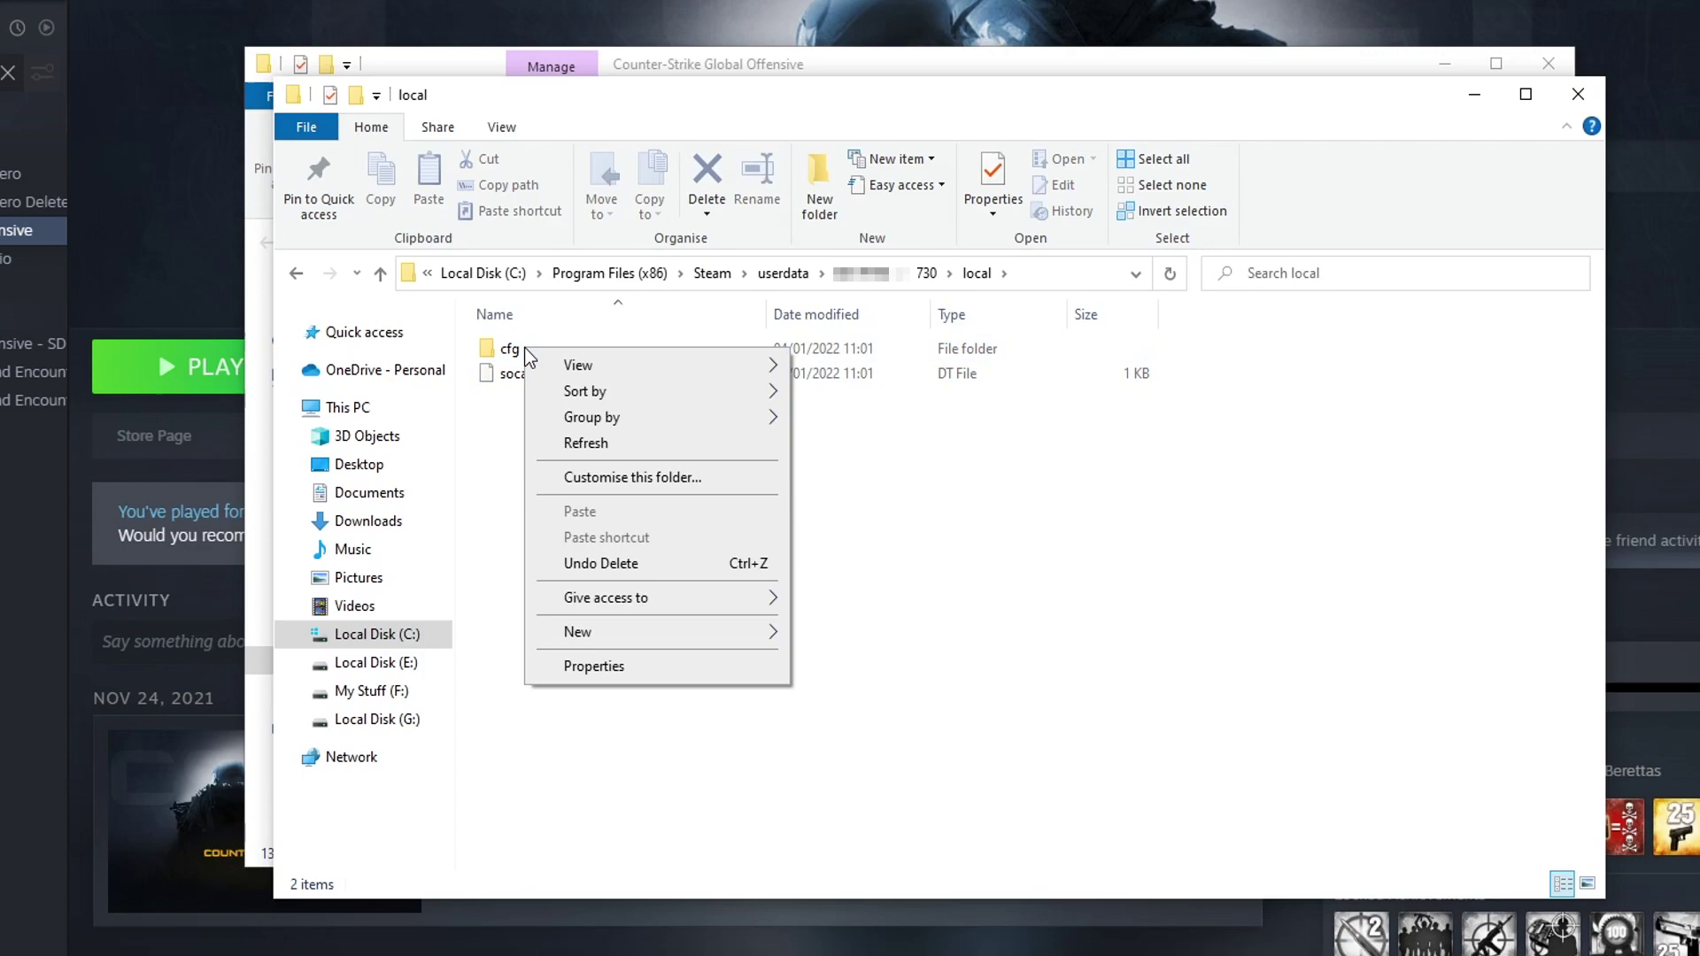
{"action": "left_click", "coordinate": [515, 349]}
{"action": "right_click", "coordinate": [515, 349]}
{"action": "left_click", "coordinate": [646, 744]}
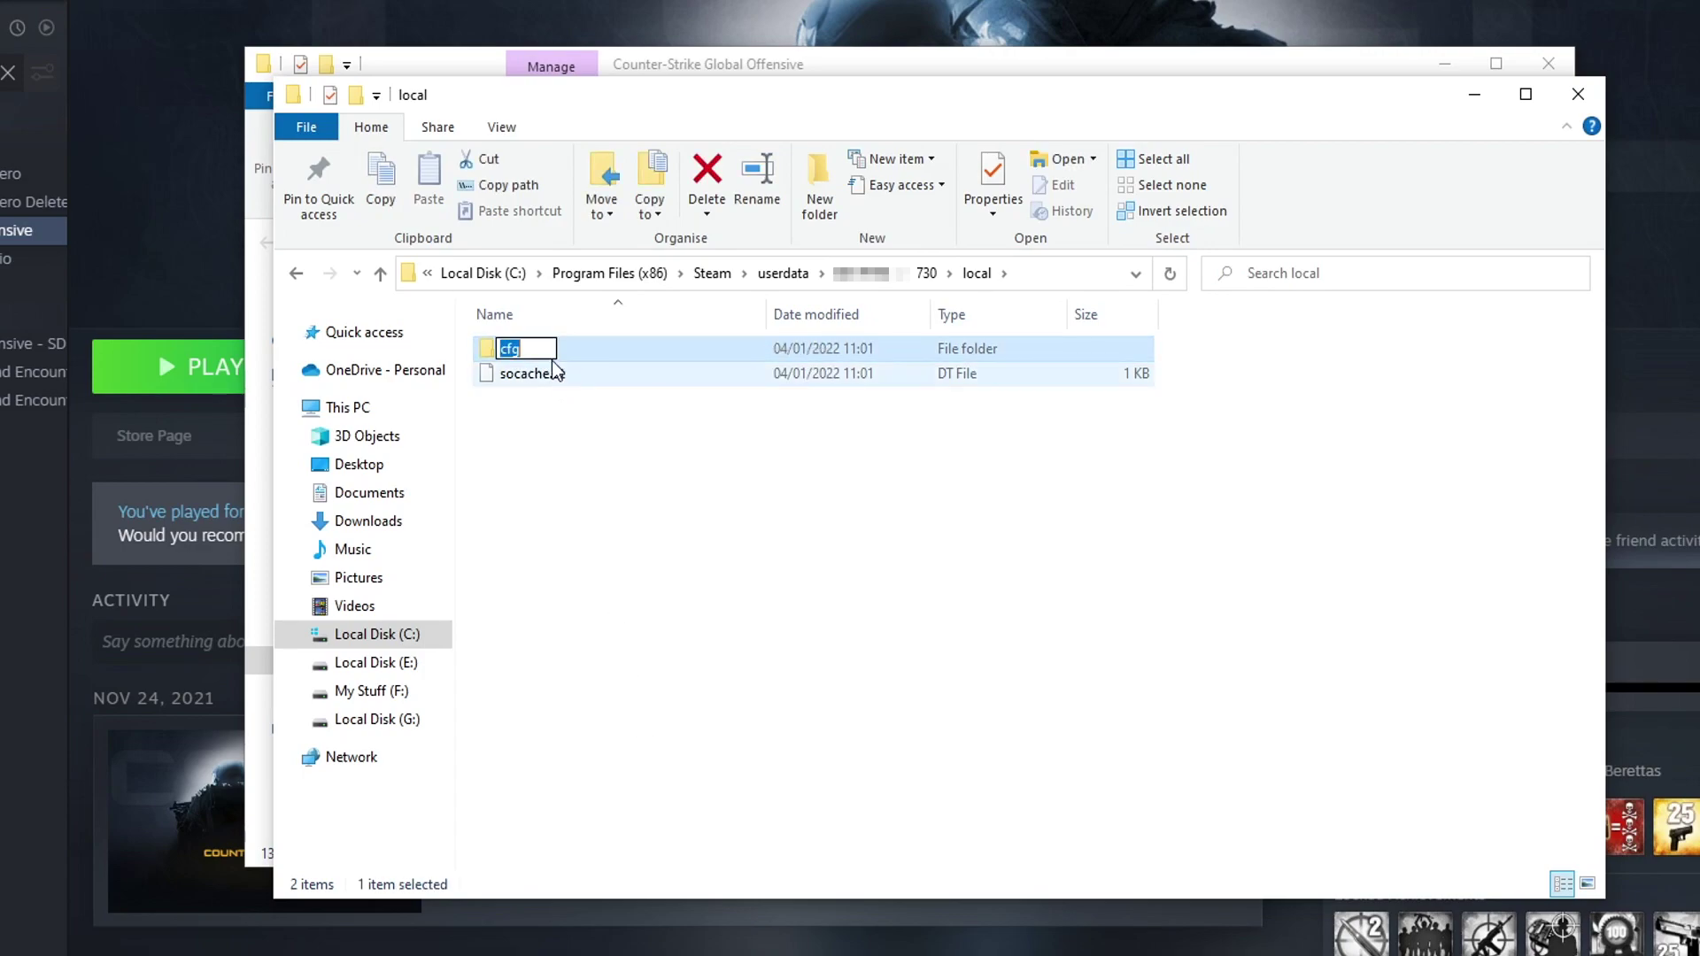
{"action": "key", "text": "Right"}
{"action": "type", "text": "backup"}
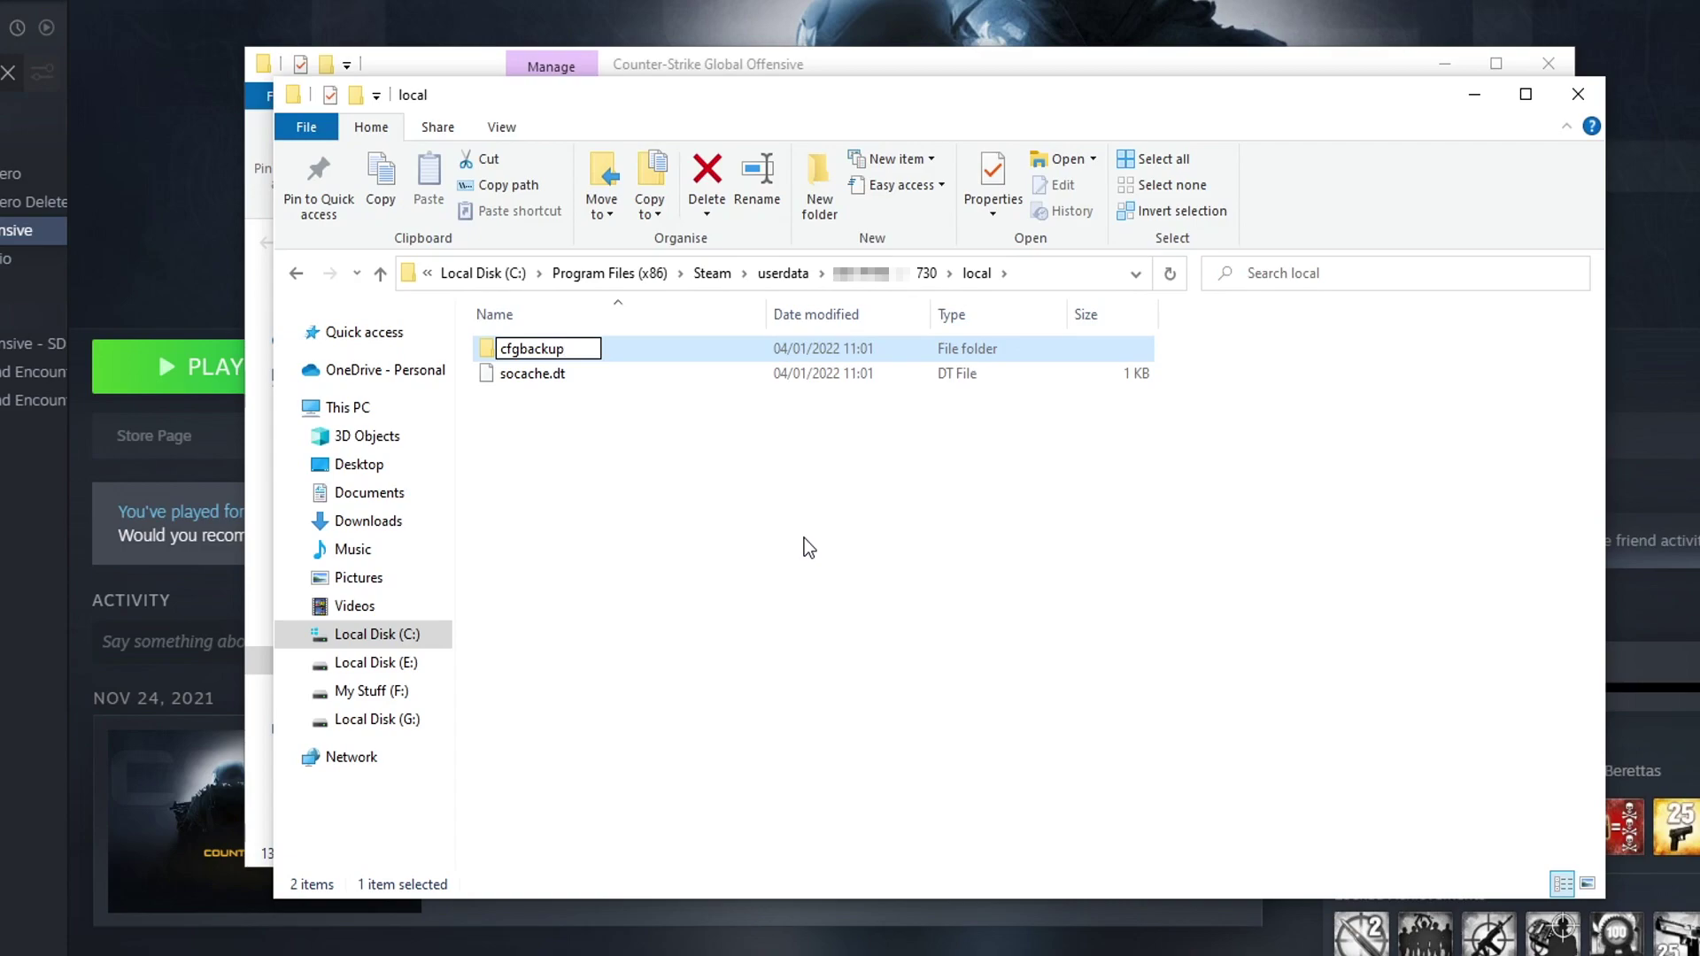
{"action": "key", "text": "Return"}
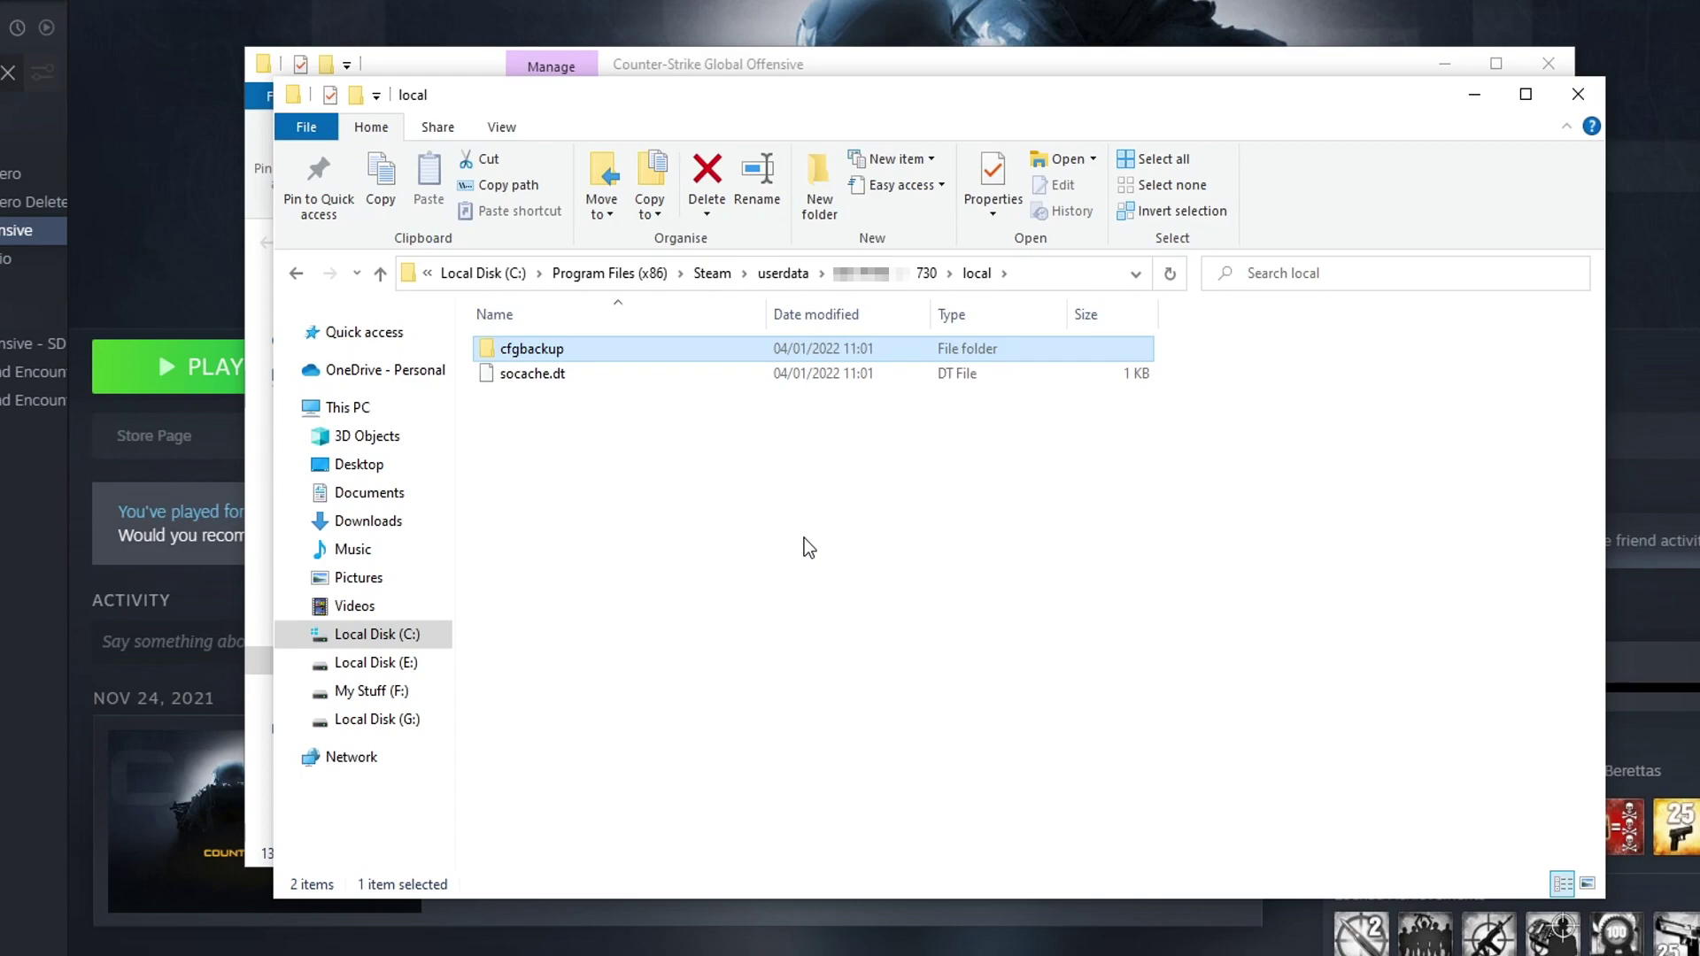
Restore the folder's name to cfg by removing the "backup" suffix
{"action": "left_click_drag", "start_coordinate": [675, 487], "coordinate": [629, 460]}
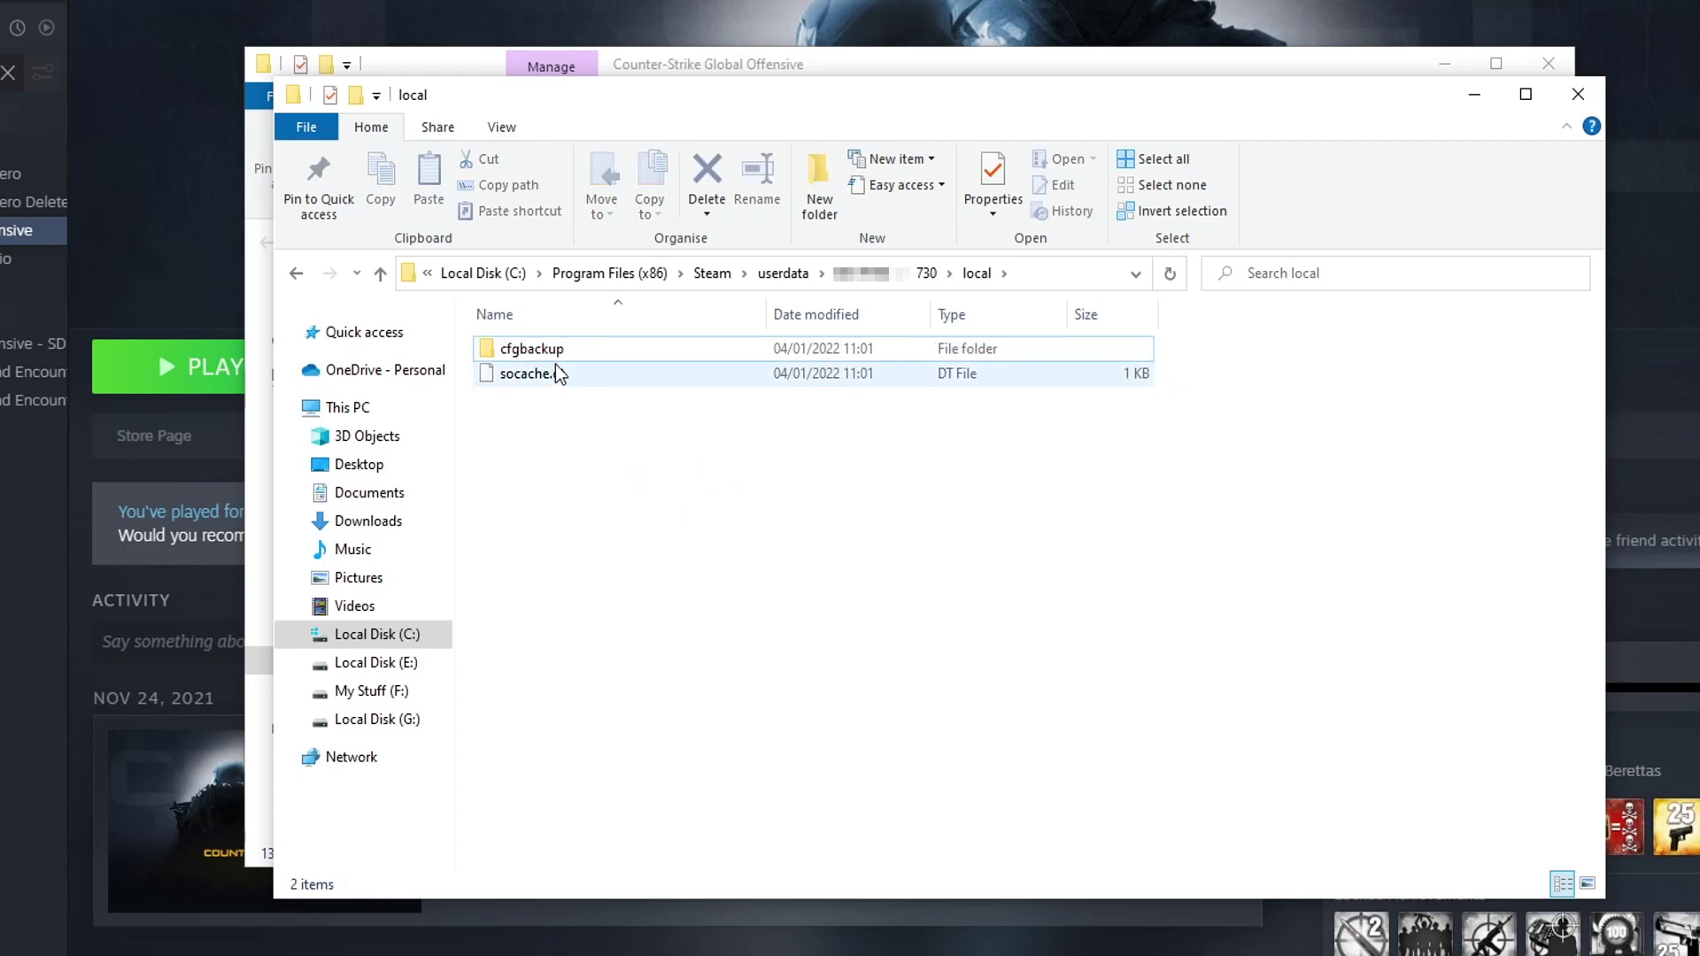
{"action": "right_click", "coordinate": [543, 353]}
{"action": "left_click", "coordinate": [656, 724]}
{"action": "left_click", "coordinate": [571, 348]}
{"action": "key", "text": "BackSpace"}
{"action": "key", "text": "BackSpace"}
{"action": "key", "text": "BackSpace"}
{"action": "key", "text": "BackSpace"}
{"action": "key", "text": "BackSpace"}
{"action": "key", "text": "BackSpace"}
{"action": "key", "text": "Return"}
{"action": "left_click", "coordinate": [813, 730]}
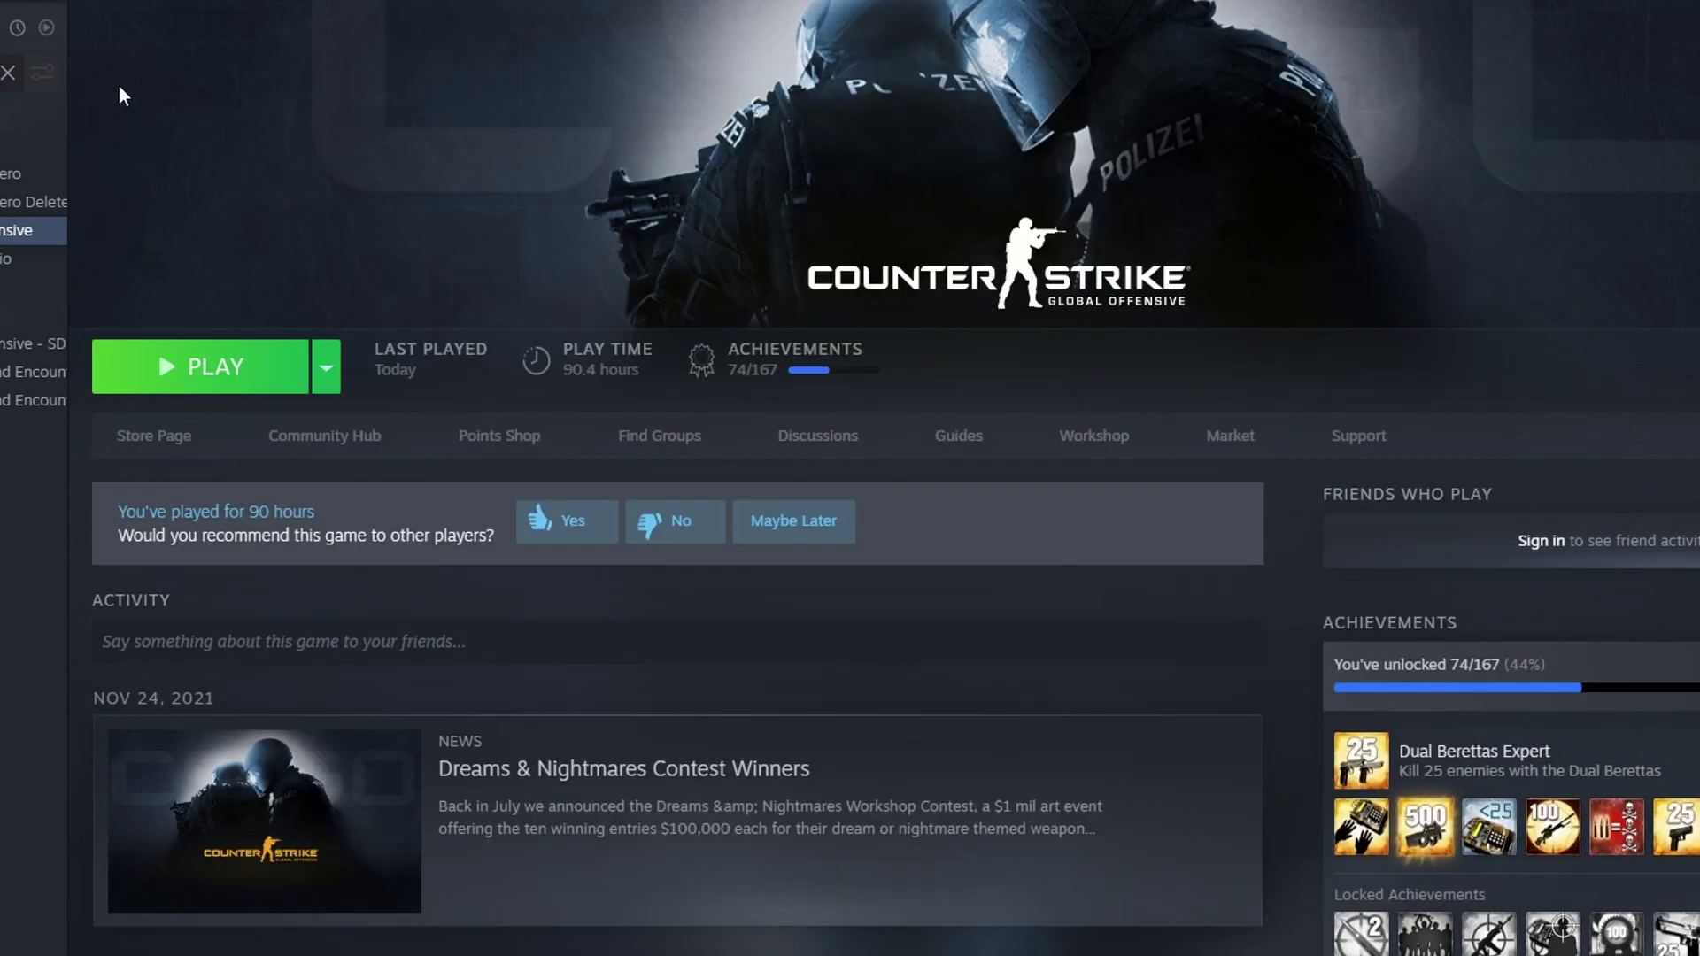
Start verifying the integrity of the Counter-Strike: Global Offensive game files from the game's local files properties
{"action": "right_click", "coordinate": [7, 239]}
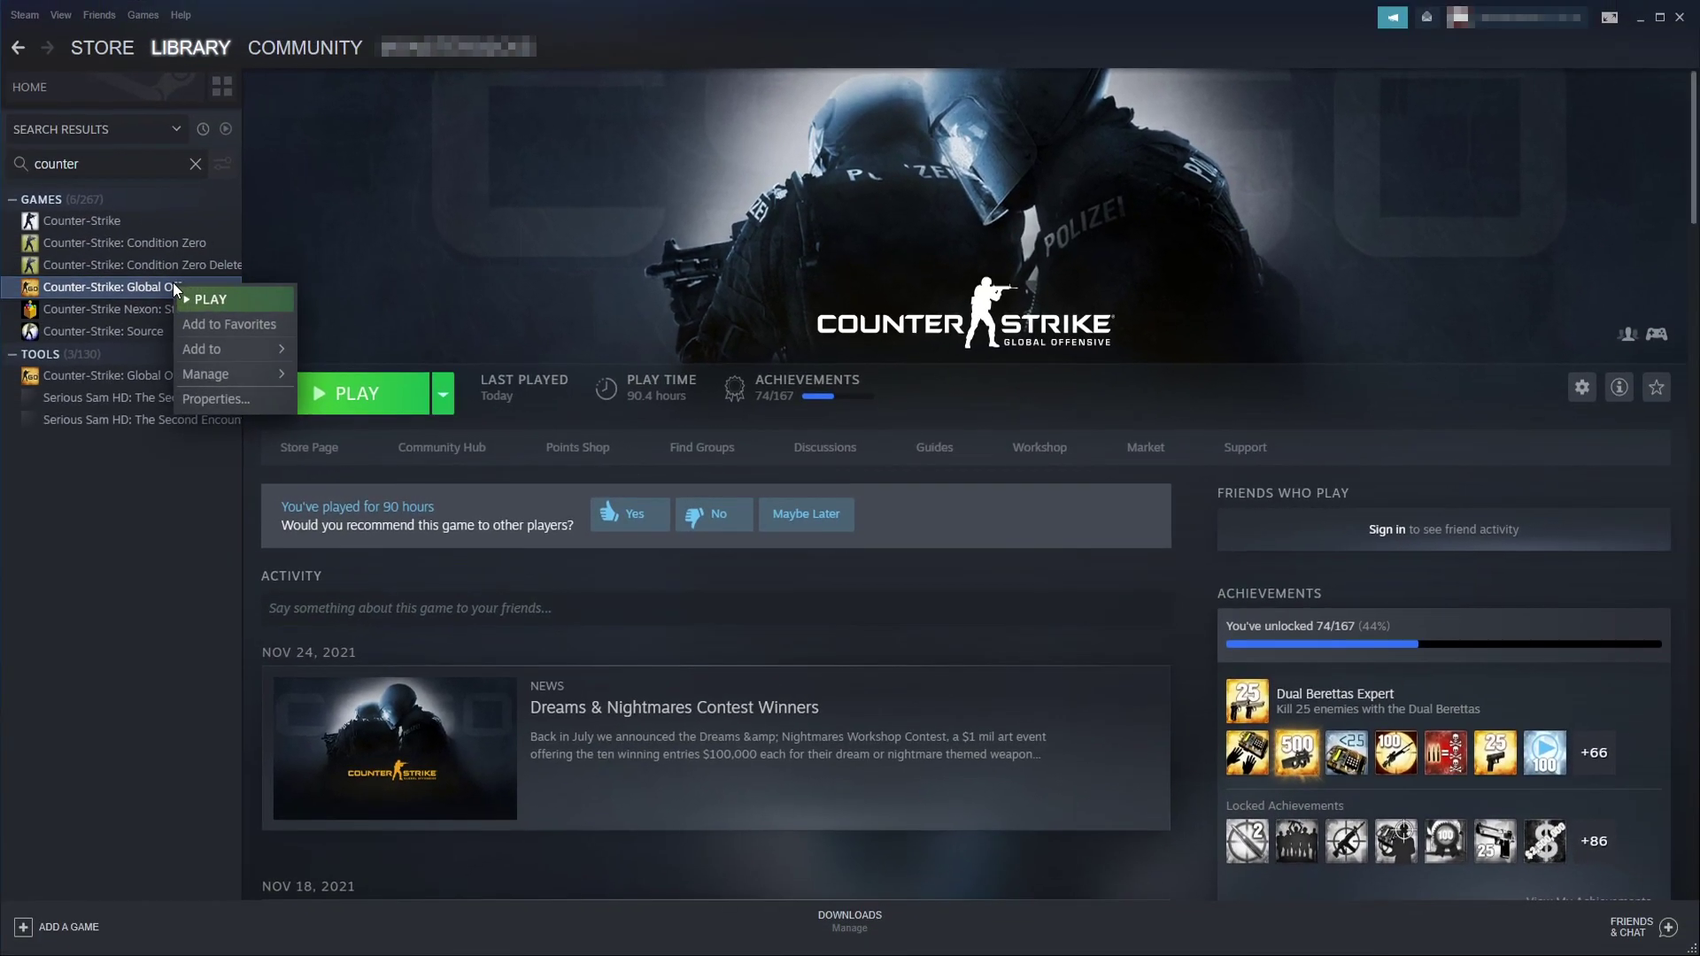
{"action": "left_click", "coordinate": [86, 382]}
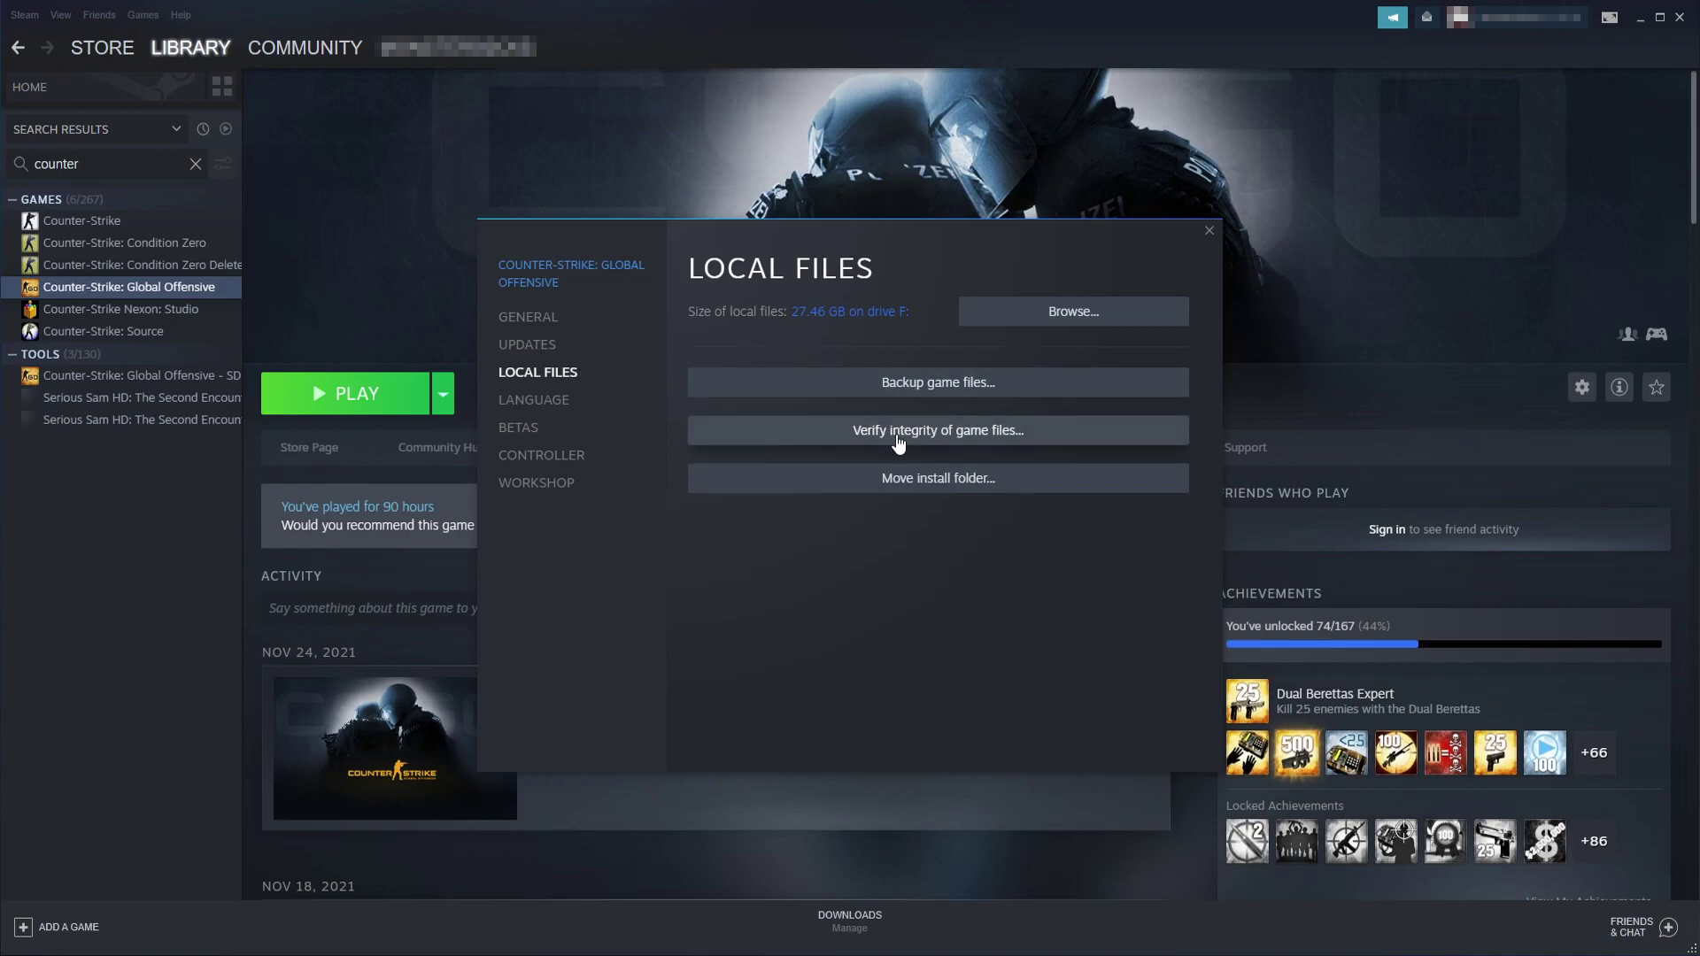
{"action": "left_click", "coordinate": [1018, 437]}
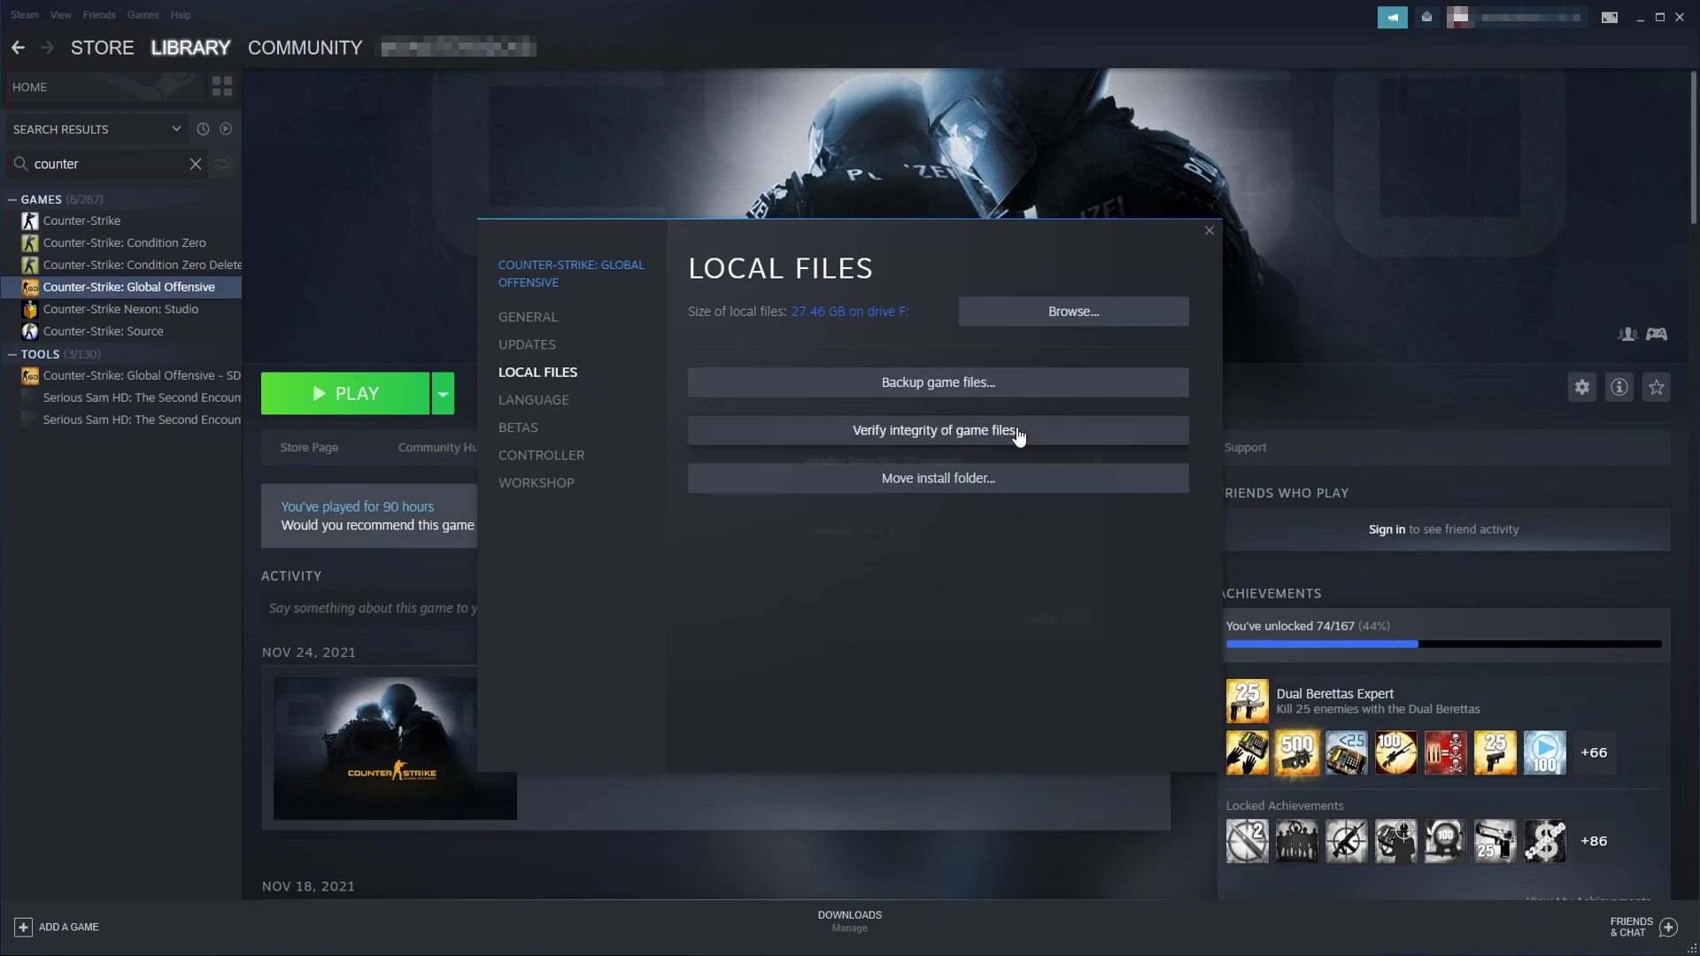